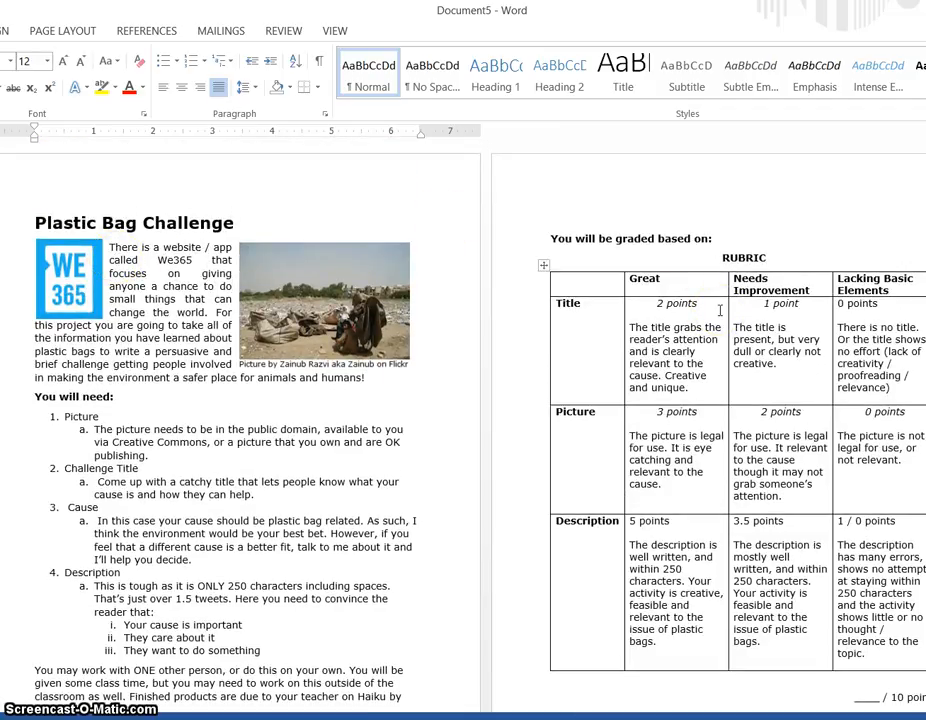
- Remove the stray letter P before "Why did you choose this picture?" on The Project page
key("Page_Down")
key("Page_Down")
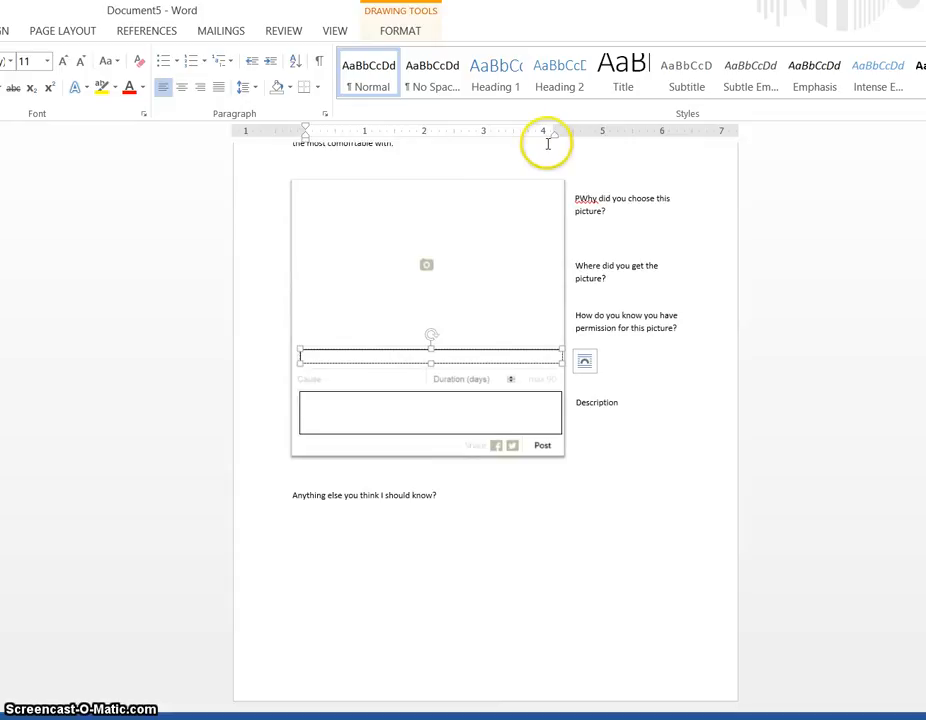
left_click(648, 218)
scroll(649, 218, "up", 1)
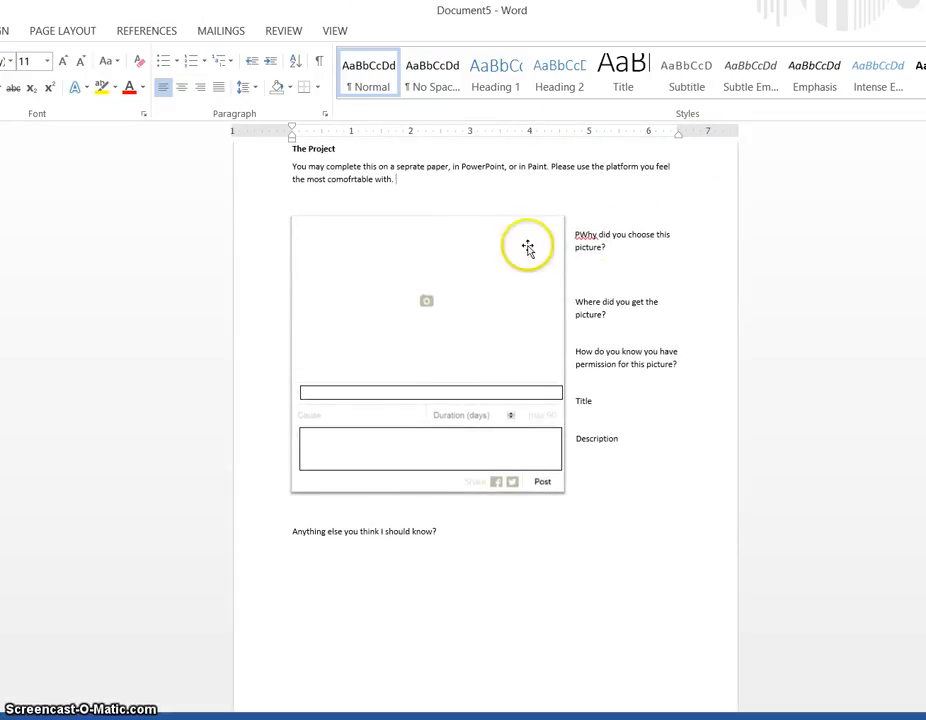
left_click(580, 234)
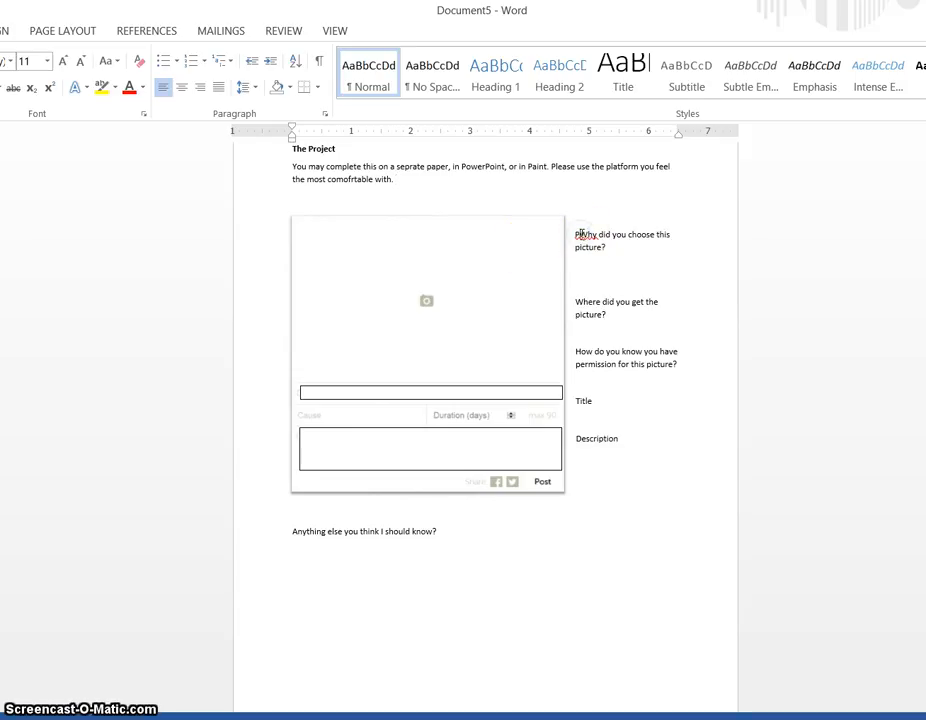
left_click(628, 254)
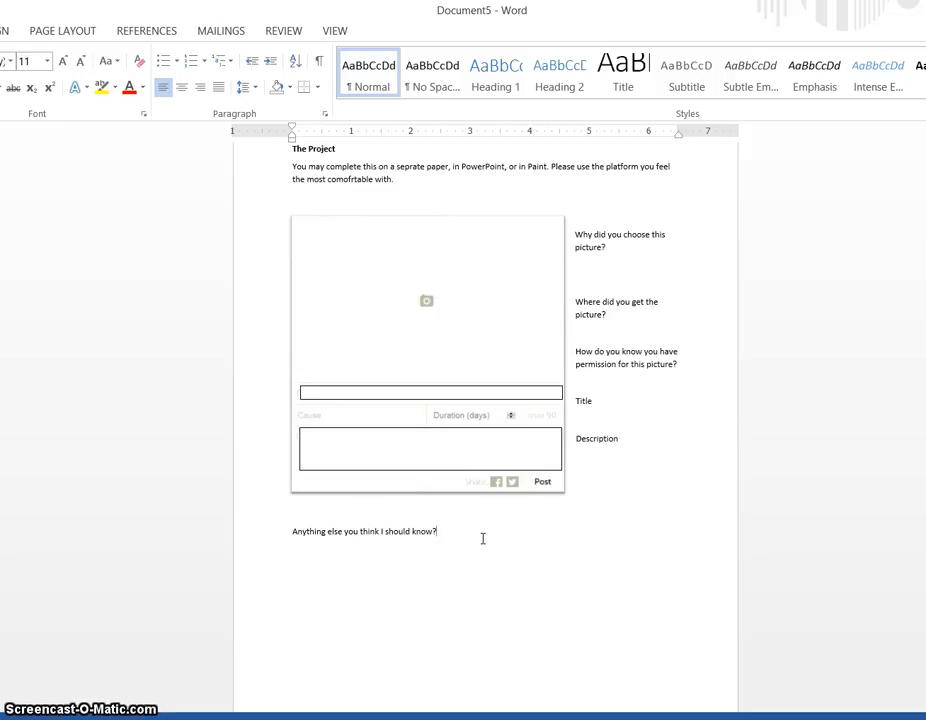
- Delete all assignment and rubric content above The Project heading, from the late-work notice back to the Plastic Bag Challenge title
scroll(482, 540, "up", 5)
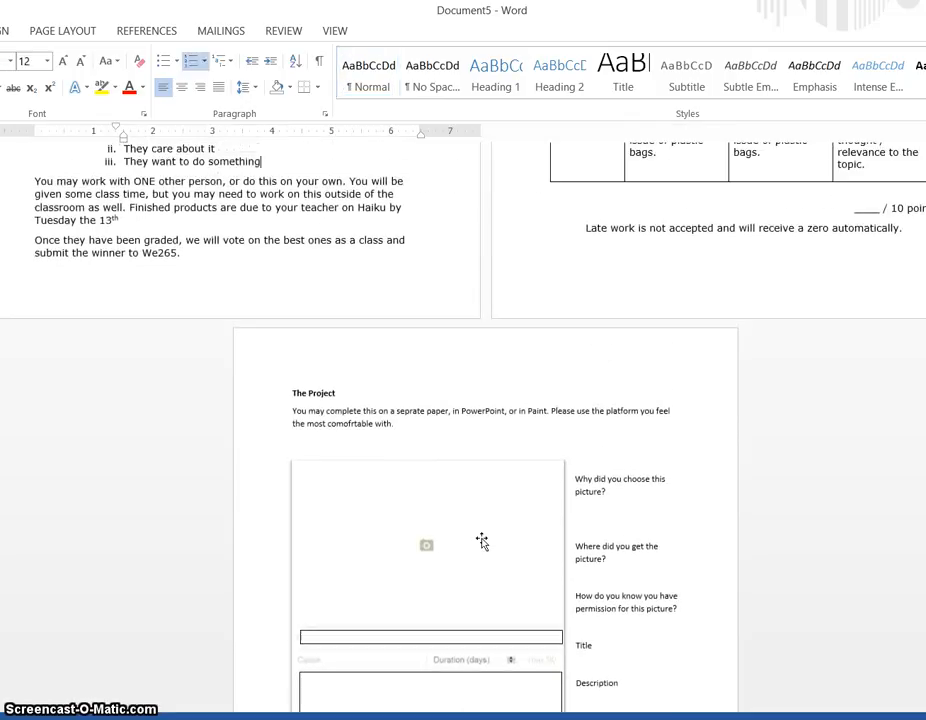
mouse_move(903, 234)
left_mouse_down()
mouse_move(903, 215)
mouse_move(905, 244)
left_mouse_up()
key("shift+Up")
key("shift+Up")
key("shift+Up")
key("shift+Up")
key("shift+Up")
key("shift+Up")
key("shift+Up")
key("shift+Up")
key("shift+Up")
key("shift+Up")
key("shift+Up")
key("shift+Up")
key("shift+Up")
key("shift+Up")
key("shift+Up")
key("shift+Up")
key("shift+Up")
key("shift+Up")
key("shift+Up")
key("shift+Up")
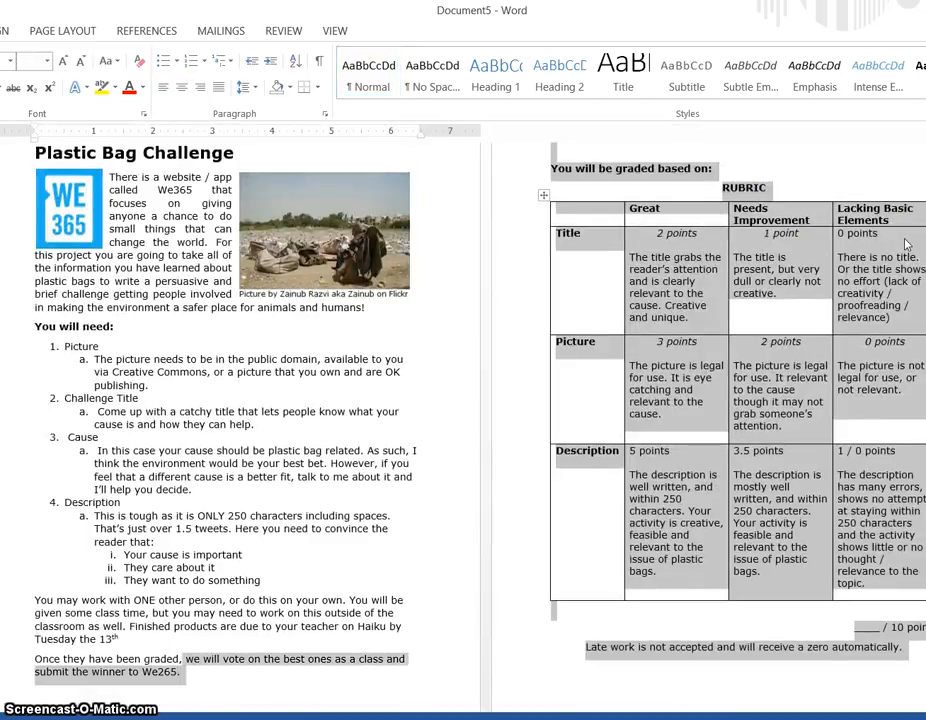
key("shift+Up")
key("shift+Up")
key("shift+Up")
key("shift+Up")
key("shift+Up")
key("shift+Up")
key("shift+Up")
key("shift+Up")
key("shift+Up")
key("shift+Up")
key("shift+Up")
key("shift+Up")
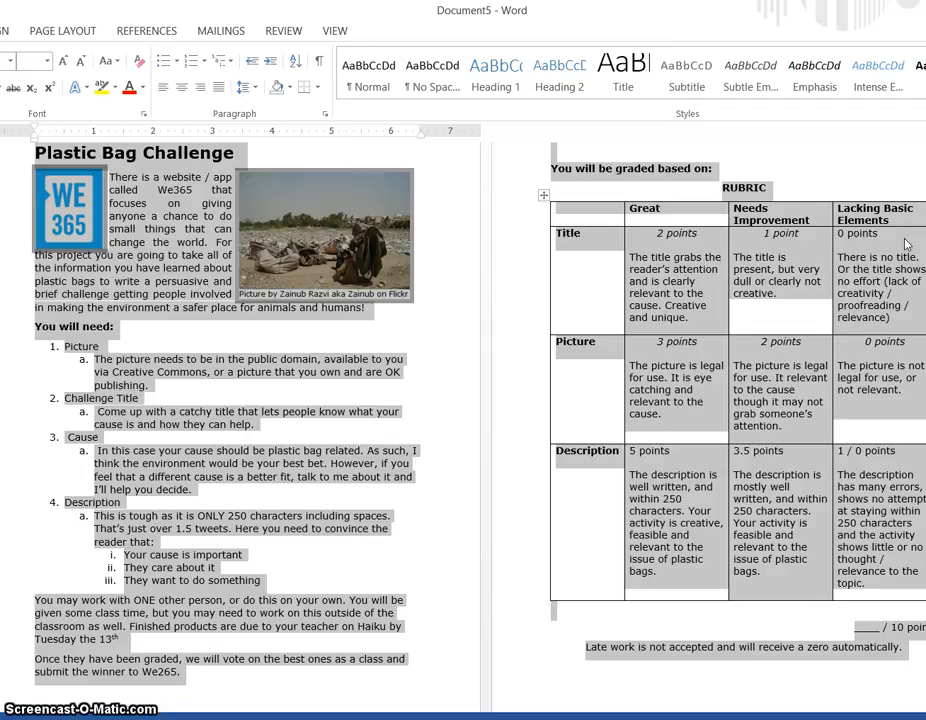
key("Delete")
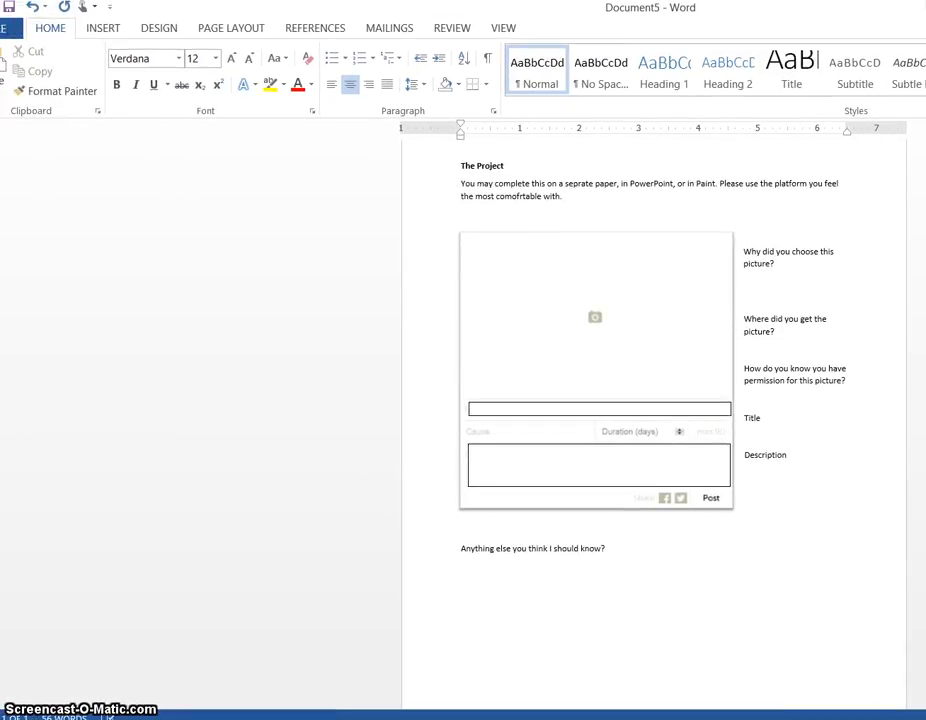
- Save the document as a Word Document named "We3565 Project" in the Study Skils folder under All Classes
left_click(5, 30)
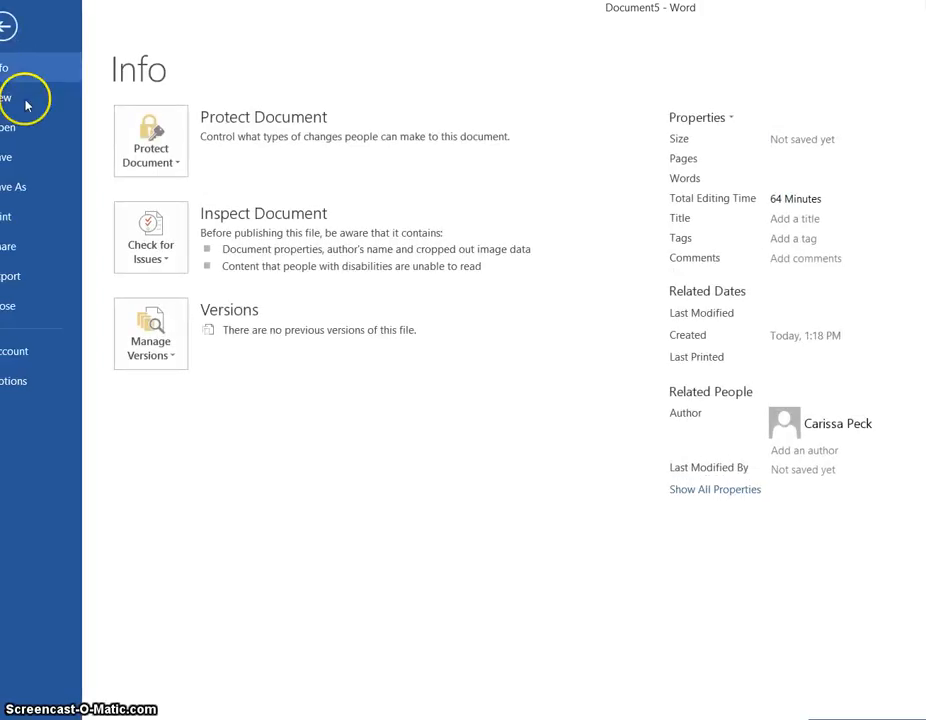
left_click(36, 189)
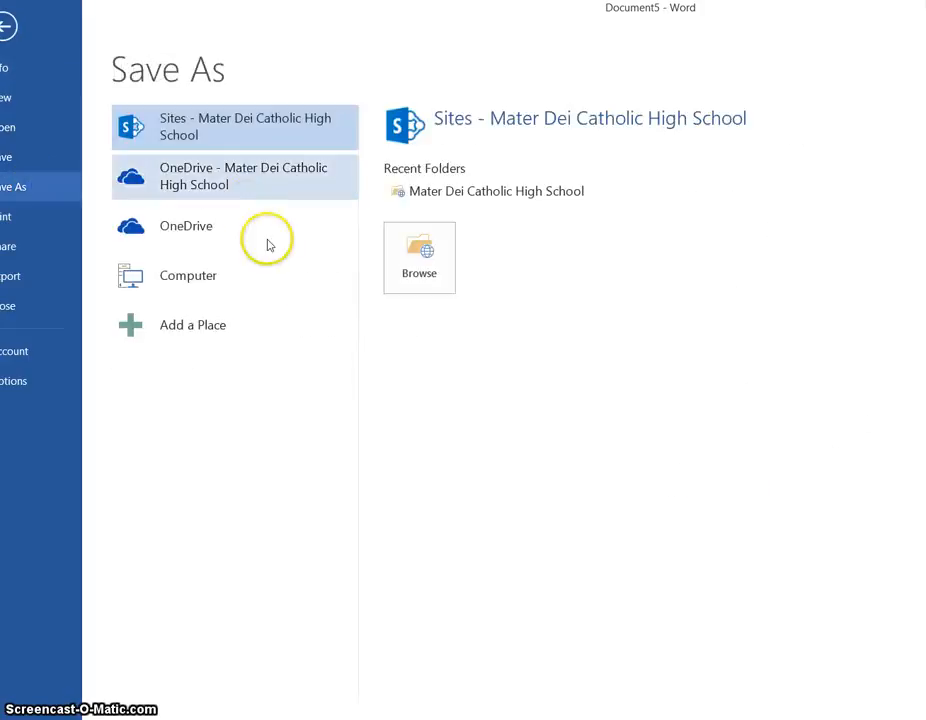
left_click(254, 297)
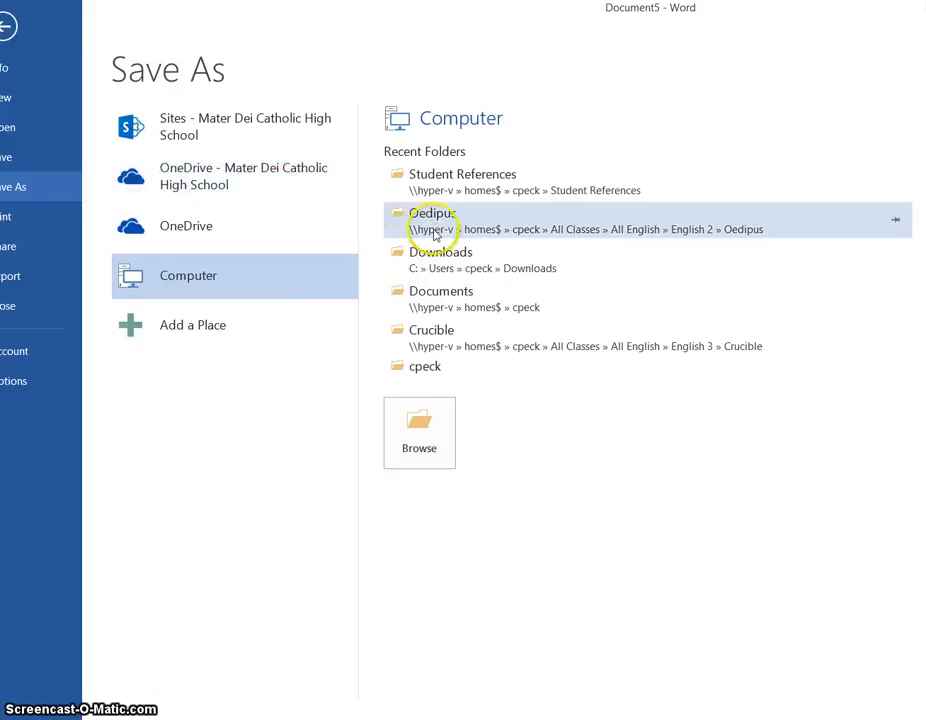
left_click(455, 296)
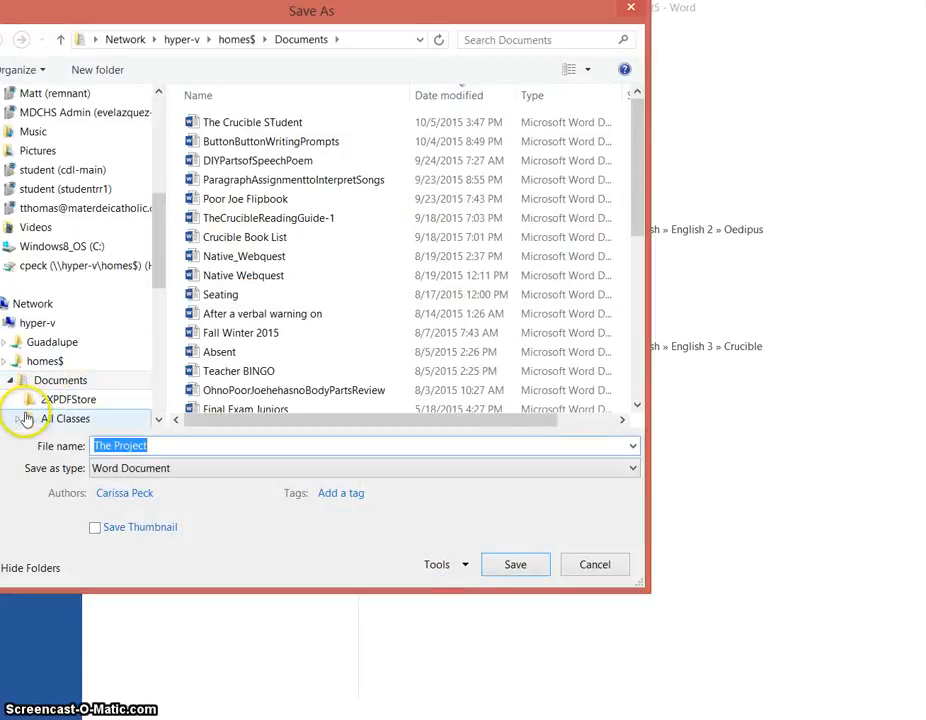
left_click(18, 418)
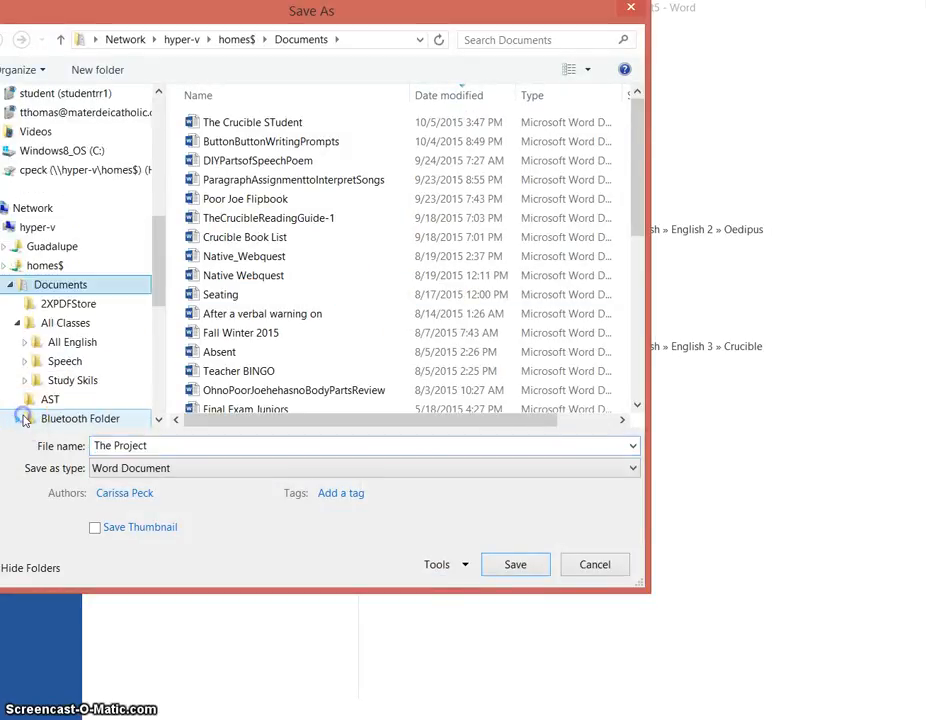
left_click(24, 342)
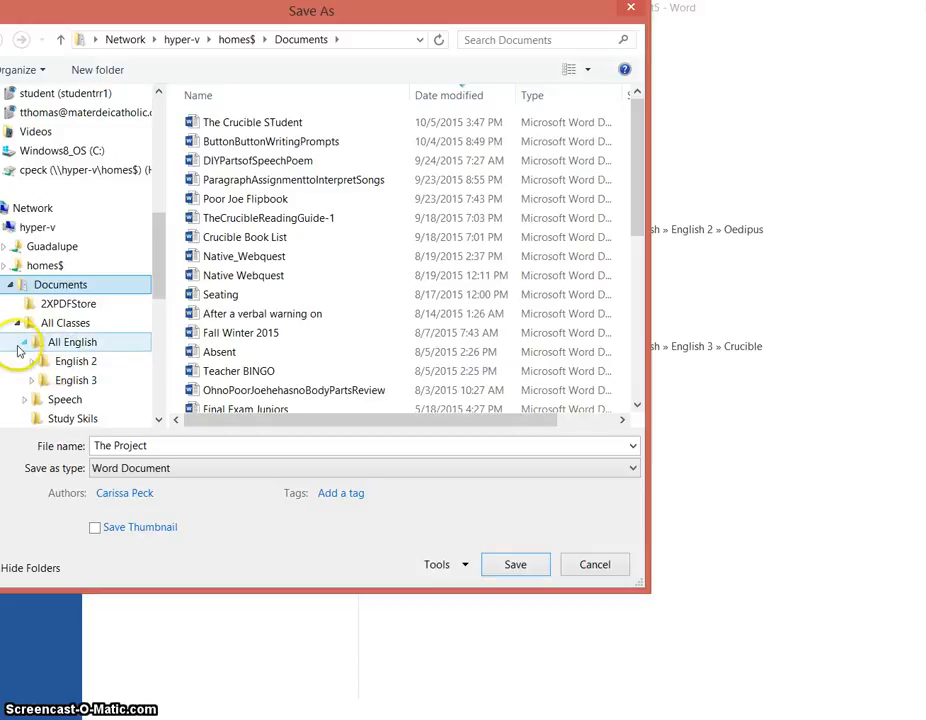
left_click(24, 342)
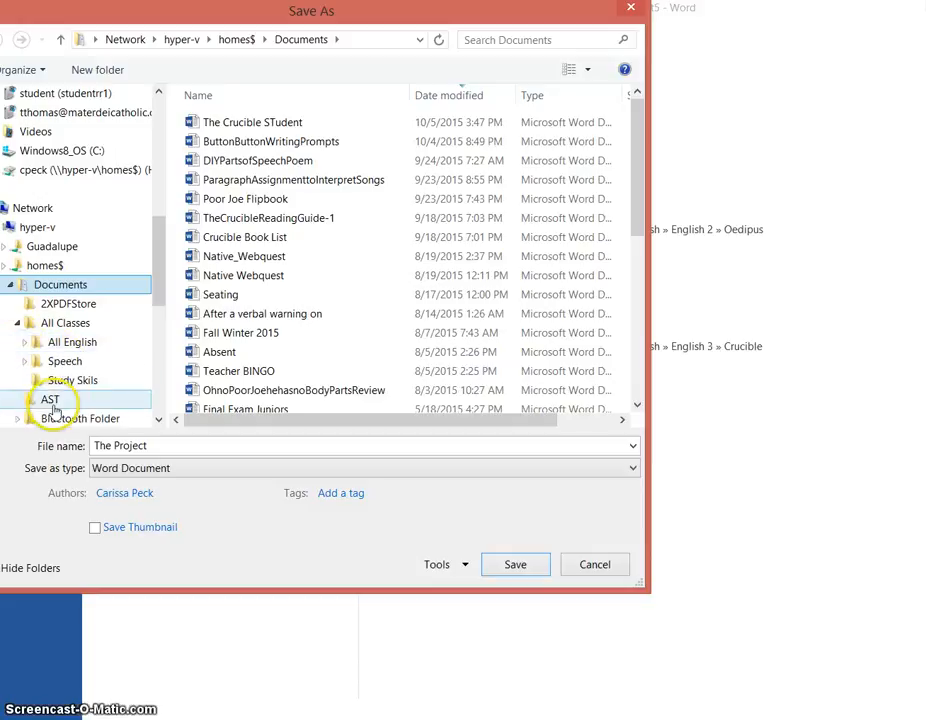
left_click(76, 380)
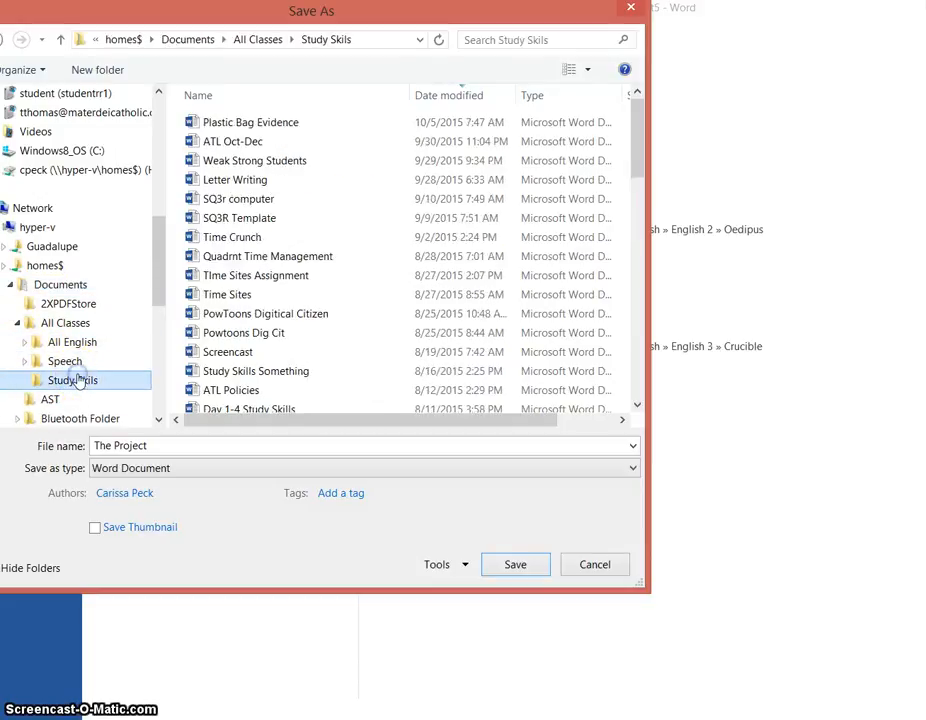
left_click(190, 441)
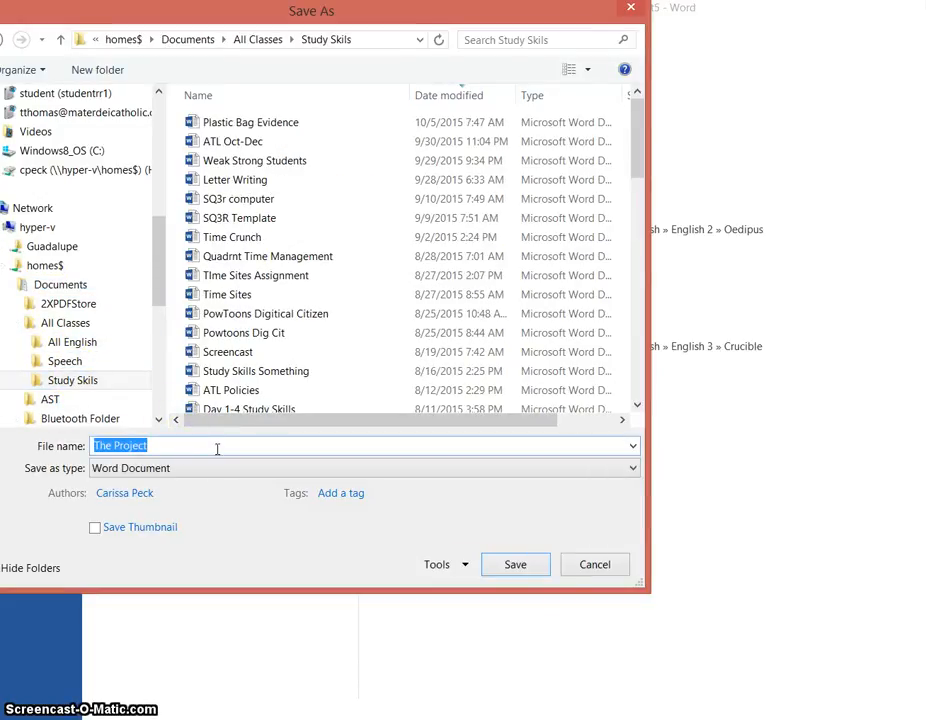
type("We3565")
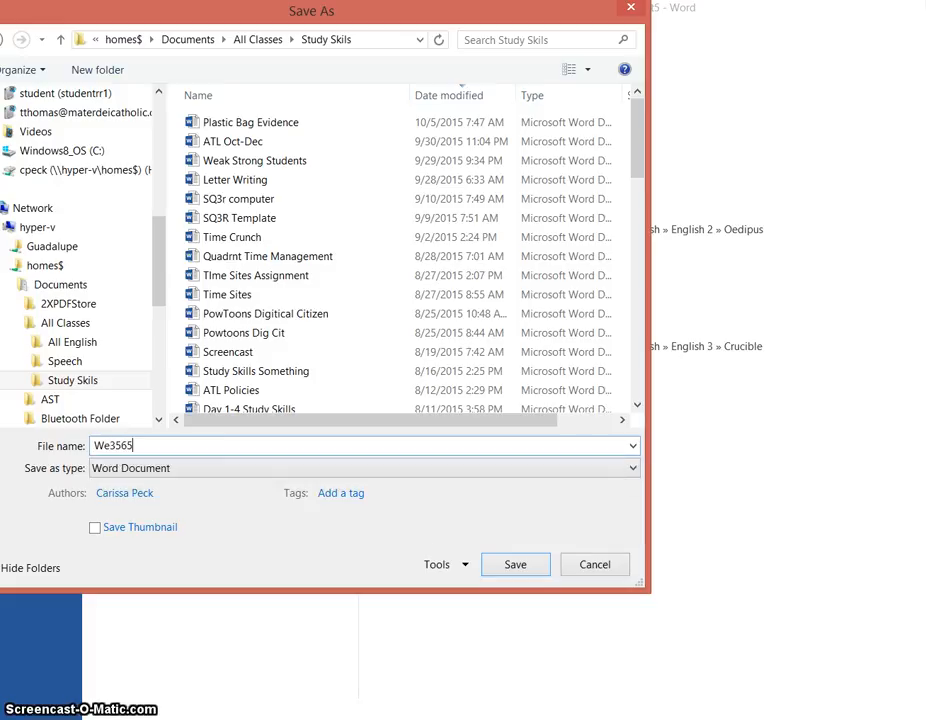
left_click(510, 562)
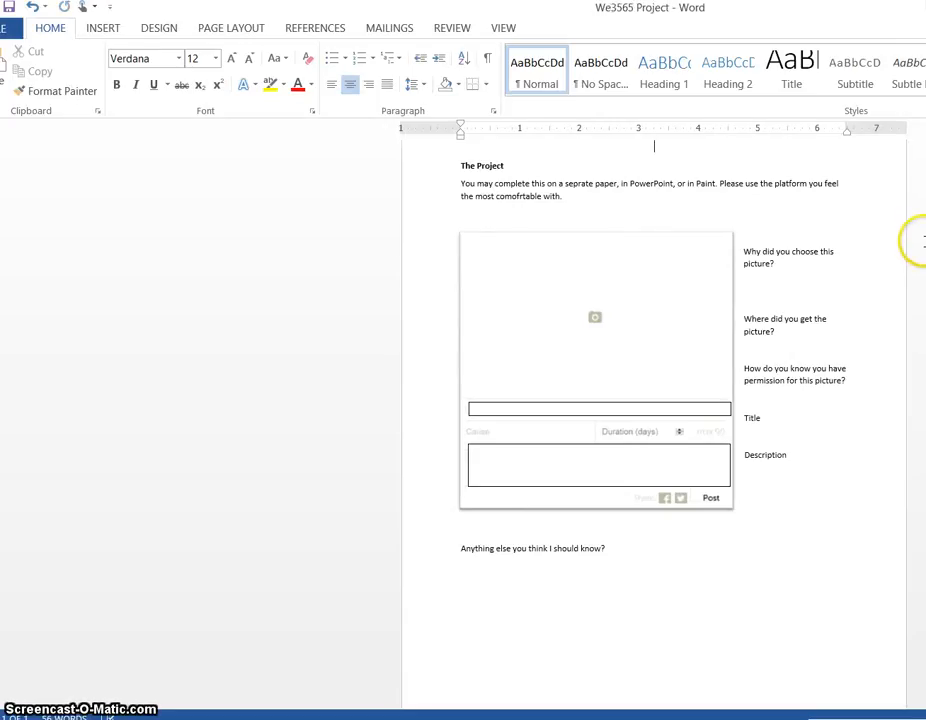
- Undo the deletion of the assignment and rubric pages
left_click_drag(925, 241, 925, 220)
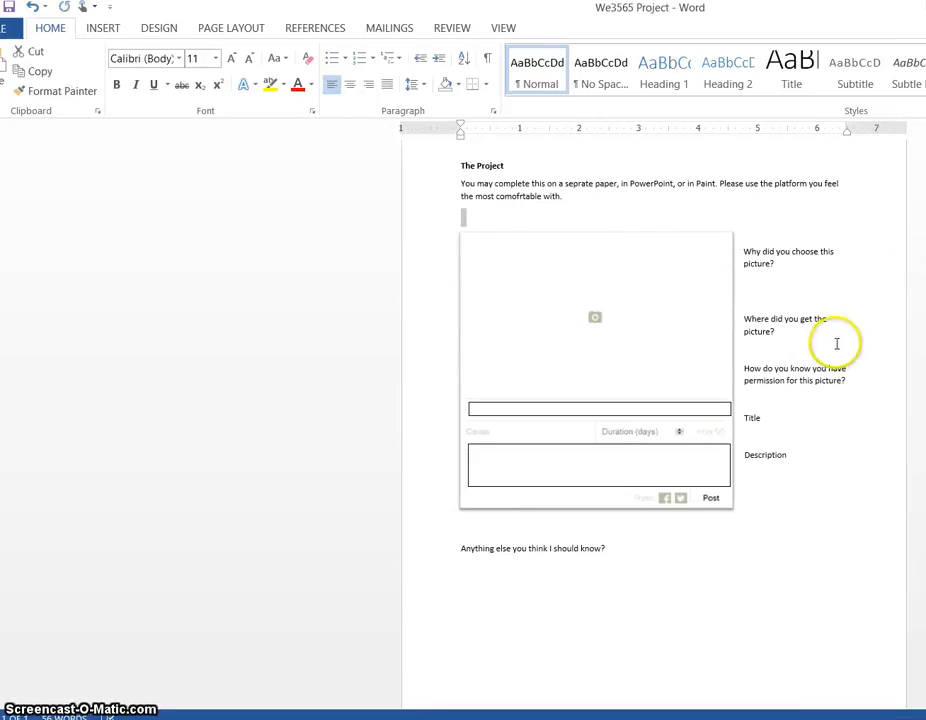
left_click(811, 523)
key("alt+Tab")
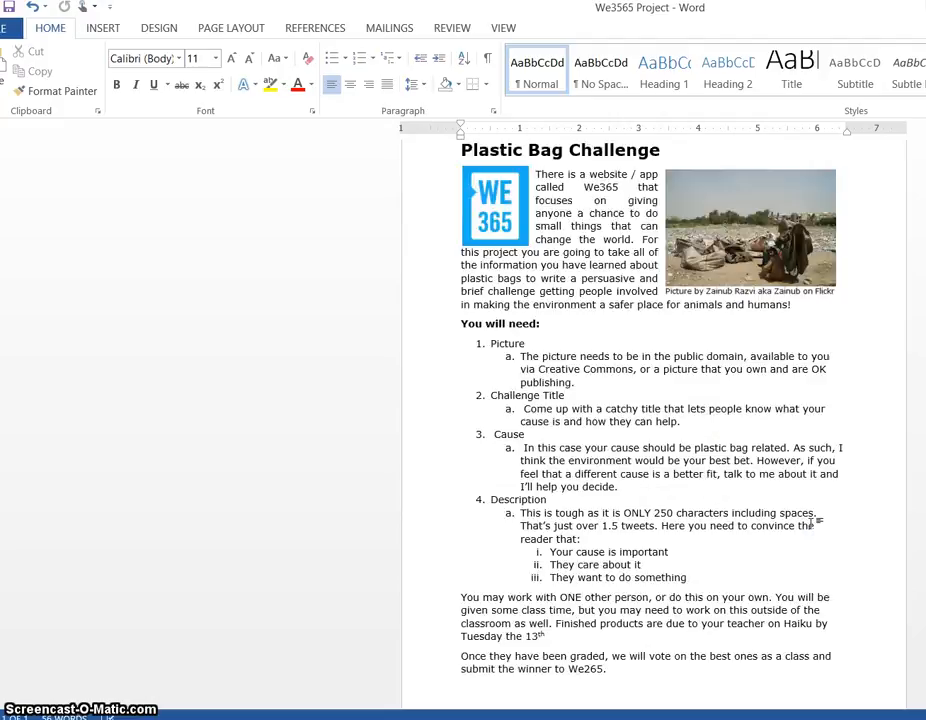
left_click(817, 533)
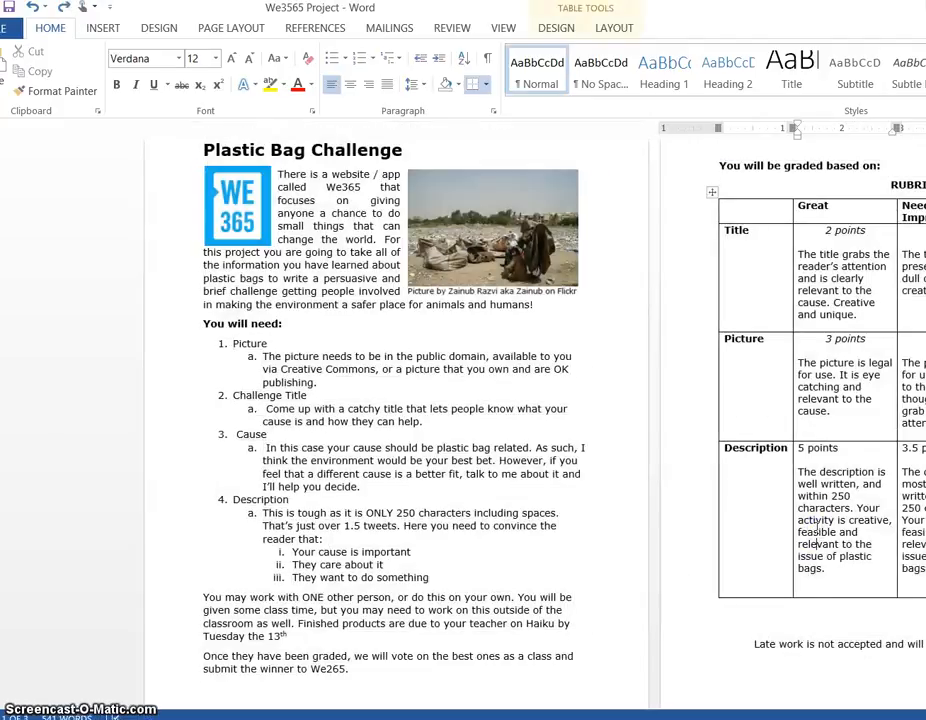
- Copy the project template from below its introductory paragraph through "Anything else you think I should know?", including the card image and side questions
scroll(817, 527, "down", 10)
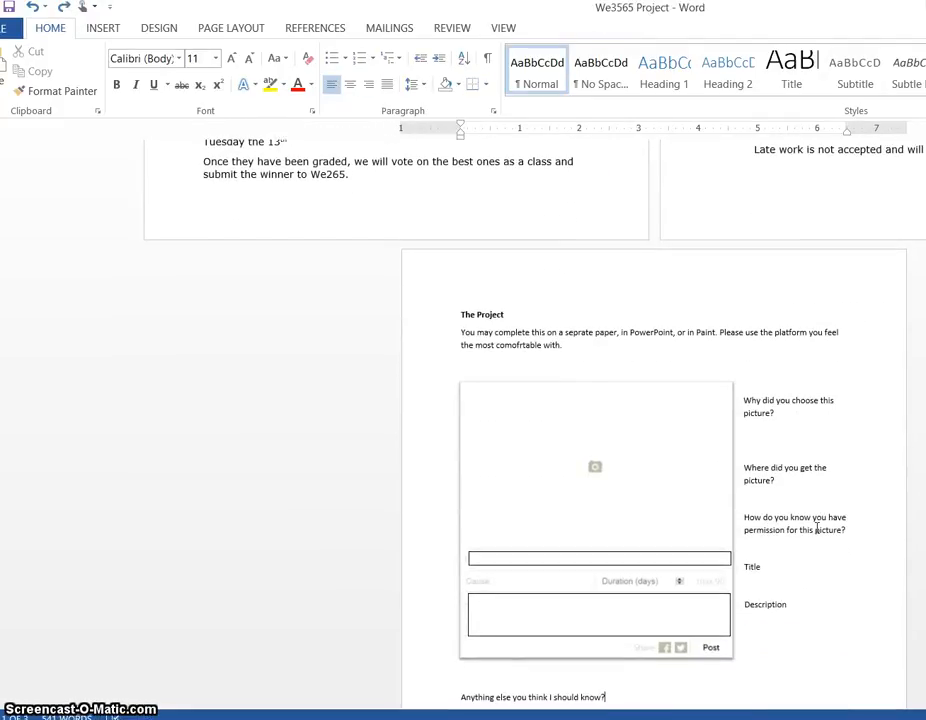
left_click(677, 703)
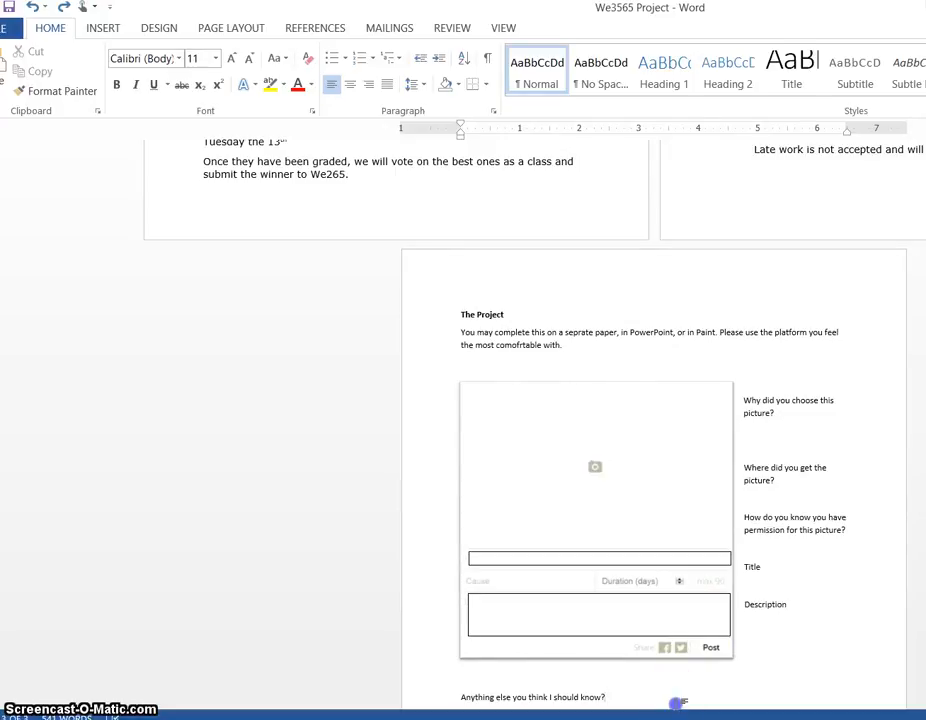
key("shift+Up")
key("shift+Up")
key("shift+Up")
key("shift+Up")
key("shift+Up")
key("shift+Up")
key("shift+Up")
key("shift+Up")
key("shift+Up")
key("shift+Up")
key("shift+Up")
key("shift+Up")
key("shift+Up")
key("shift+Up")
key("shift+Up")
key("shift+Up")
key("shift+Up")
key("shift+Up")
key("shift+Up")
key("shift+Up")
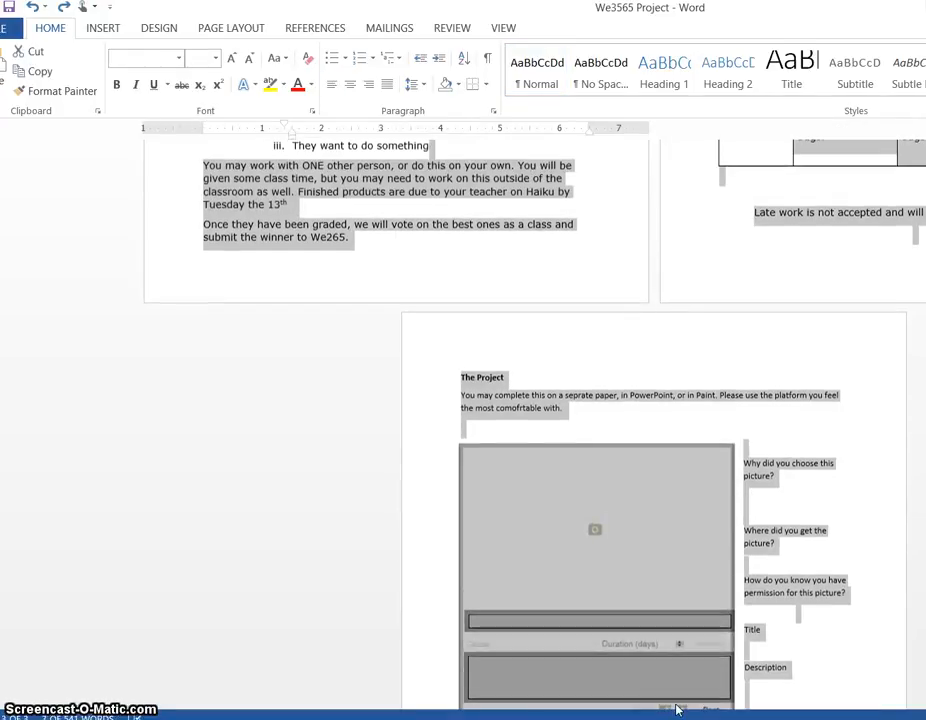
key("shift+Down")
key("shift+Down")
key("shift+Down")
key("shift+Down")
key("shift+Down")
key("shift+Down")
key("shift+Down")
key("shift+Down")
key("shift+Down")
key("shift+Down")
key("shift+Down")
key("shift+Down")
key("shift+Up")
key("shift+Up")
key("shift+Up")
key("shift+Up")
key("shift+Up")
key("shift+Up")
key("shift+Up")
key("shift+Up")
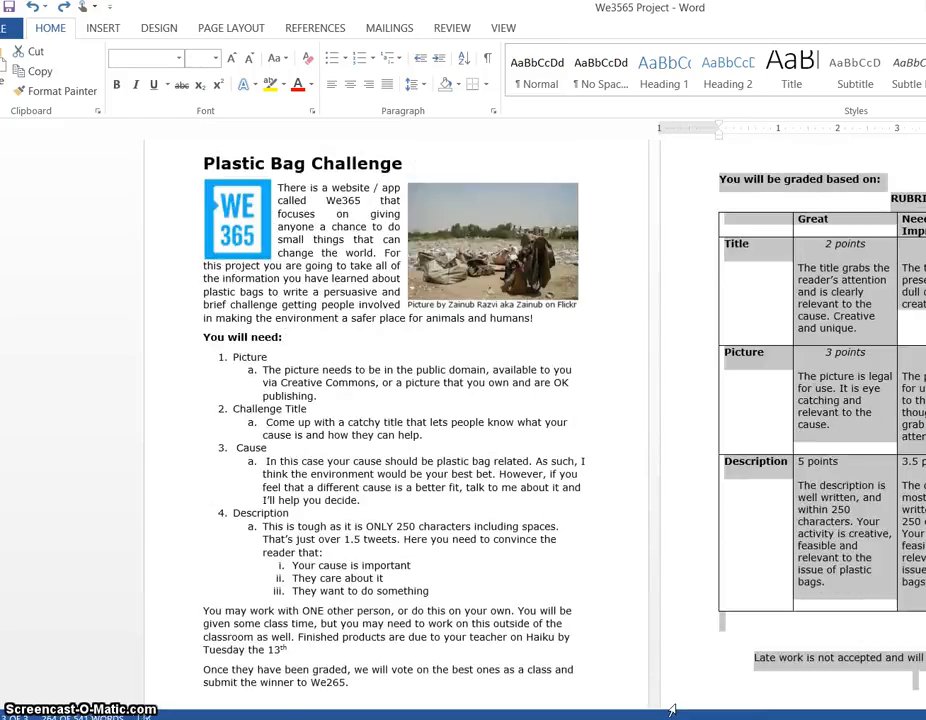
key("shift+Down")
key("shift+Down")
key("shift+Down")
key("shift+Down")
key("shift+Down")
key("shift+Down")
key("shift+Down")
key("shift+Down")
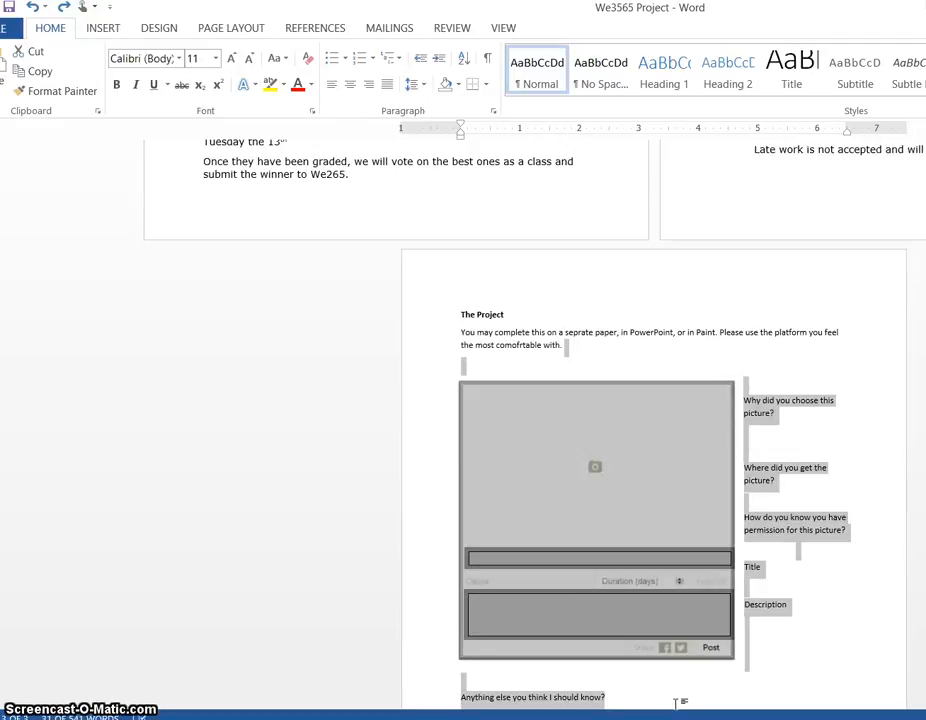
- Create a new blank document and paste the copied project template into it
key("ctrl+n")
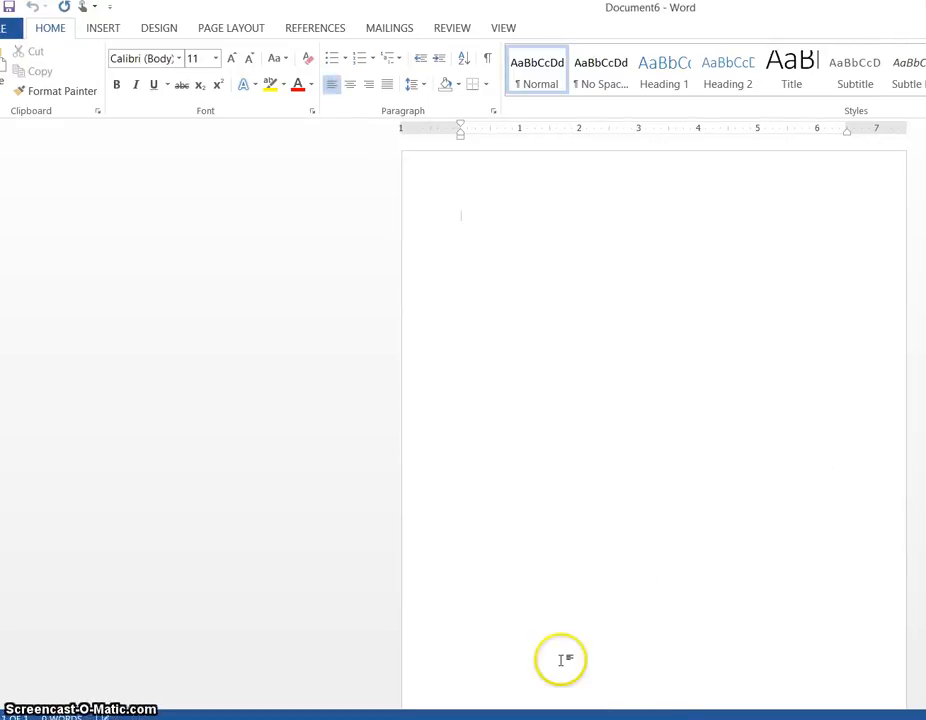
key("ctrl+v")
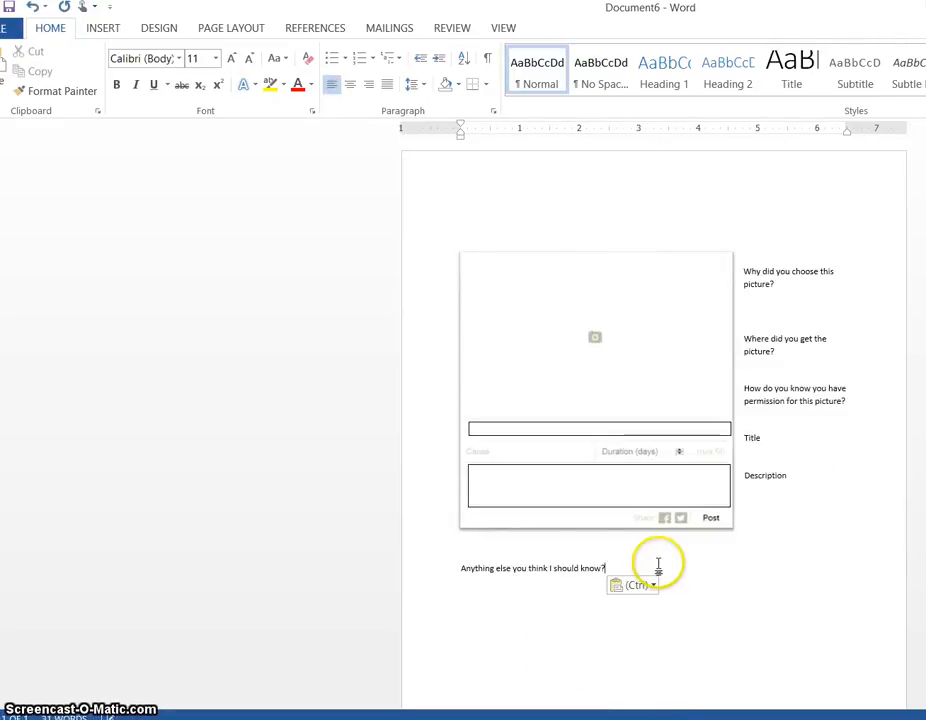
- Enter "This is my tile" in the card's title box and "This is my description" in its description box
left_click(853, 446)
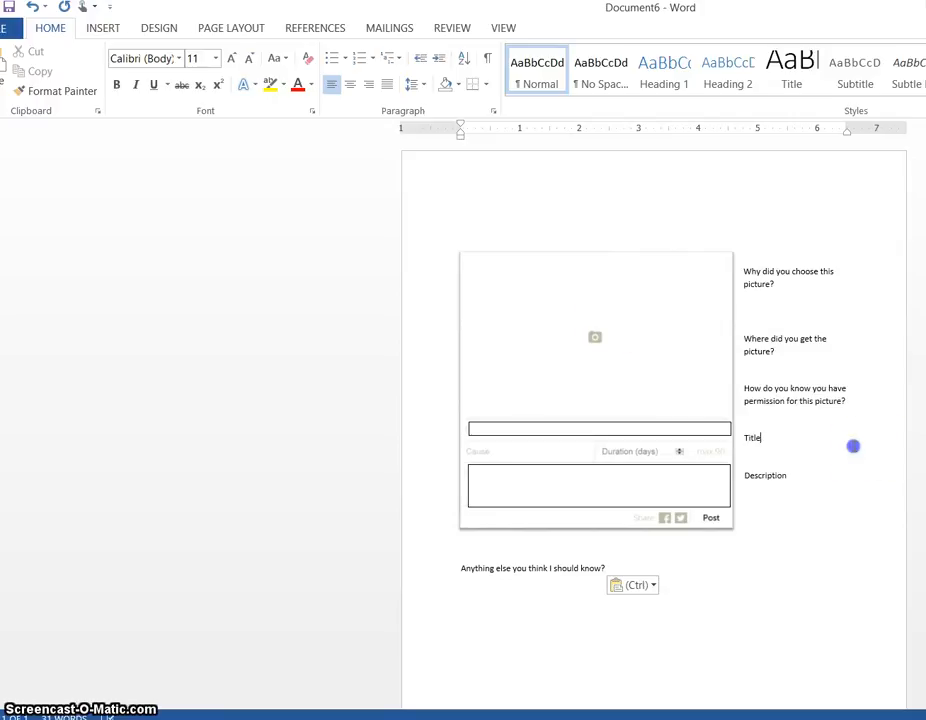
left_click(674, 427)
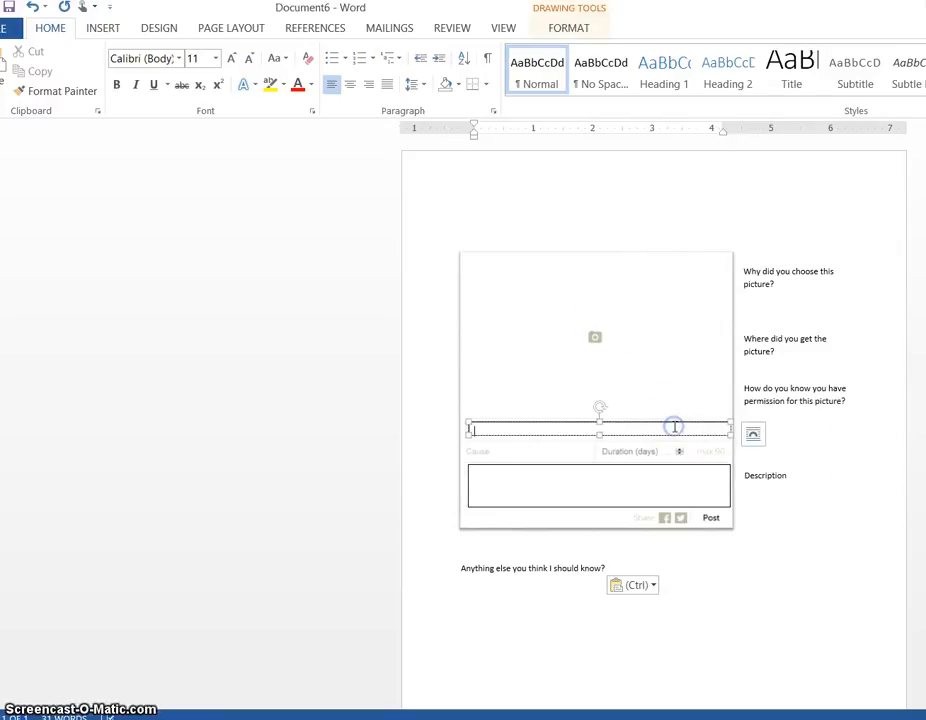
type("This is my t")
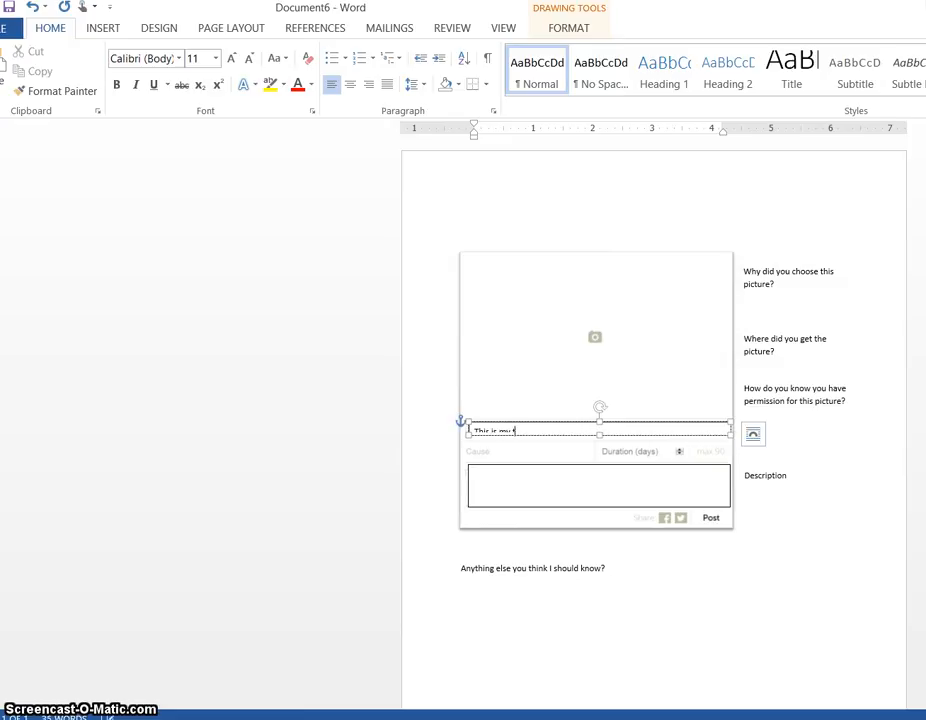
type("itle")
left_click(643, 480)
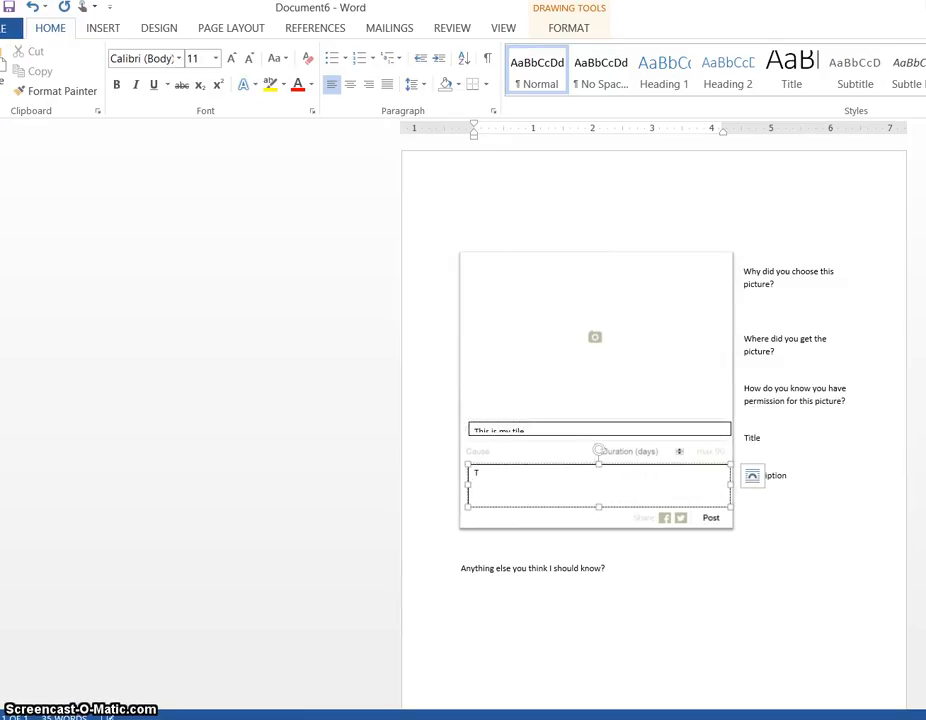
type("This is my description")
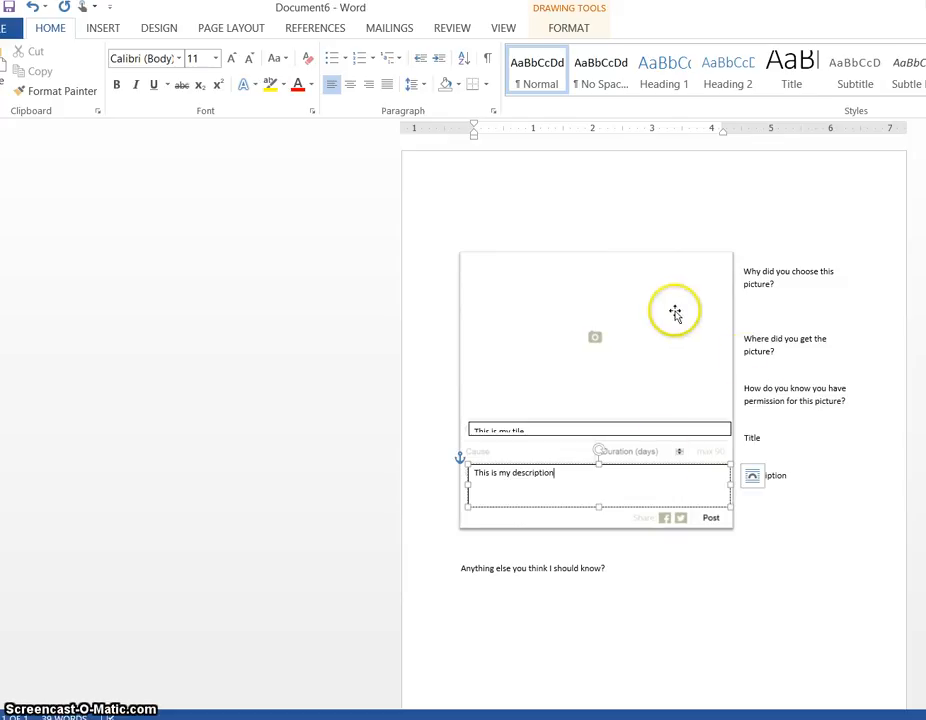
- Insert the picture 430144884_c77e9fc311_z from the Downloads folder below the question "Why did you choose this picture?"
left_click(638, 320)
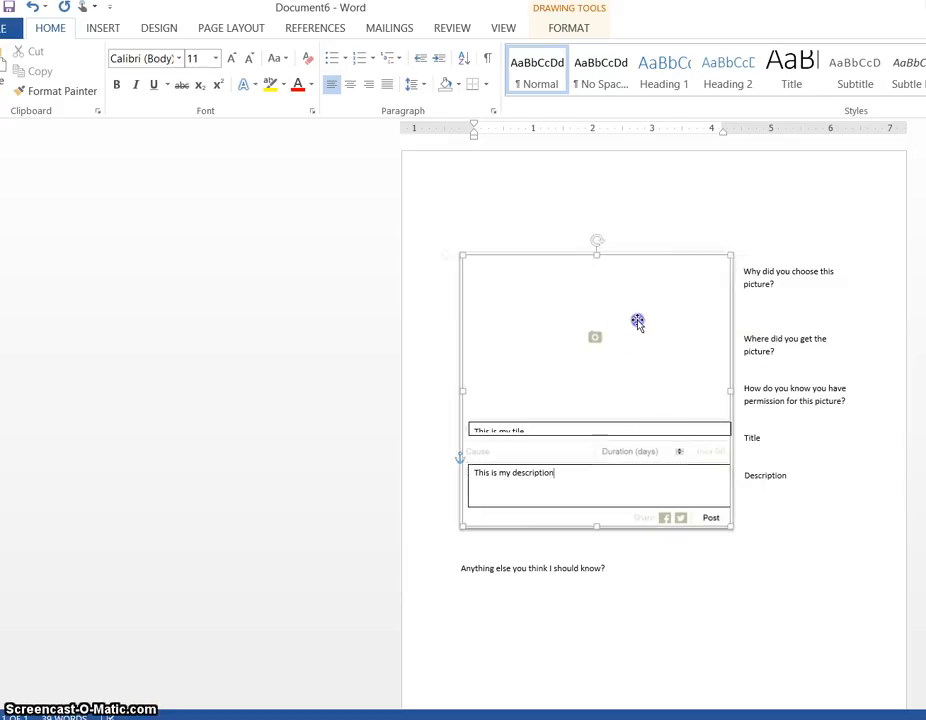
left_click(786, 302)
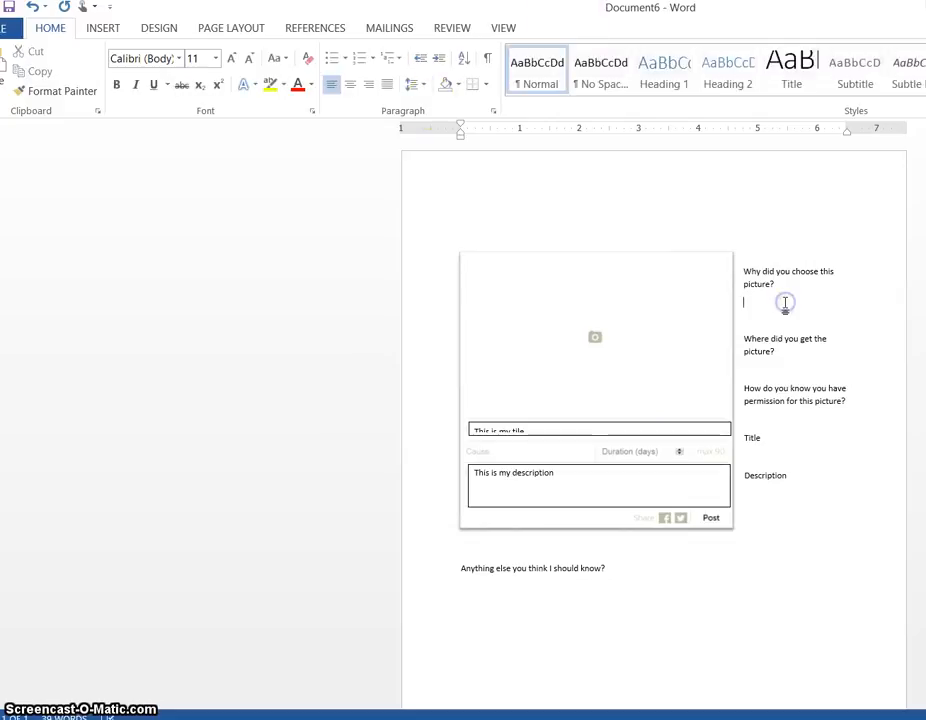
left_click(116, 30)
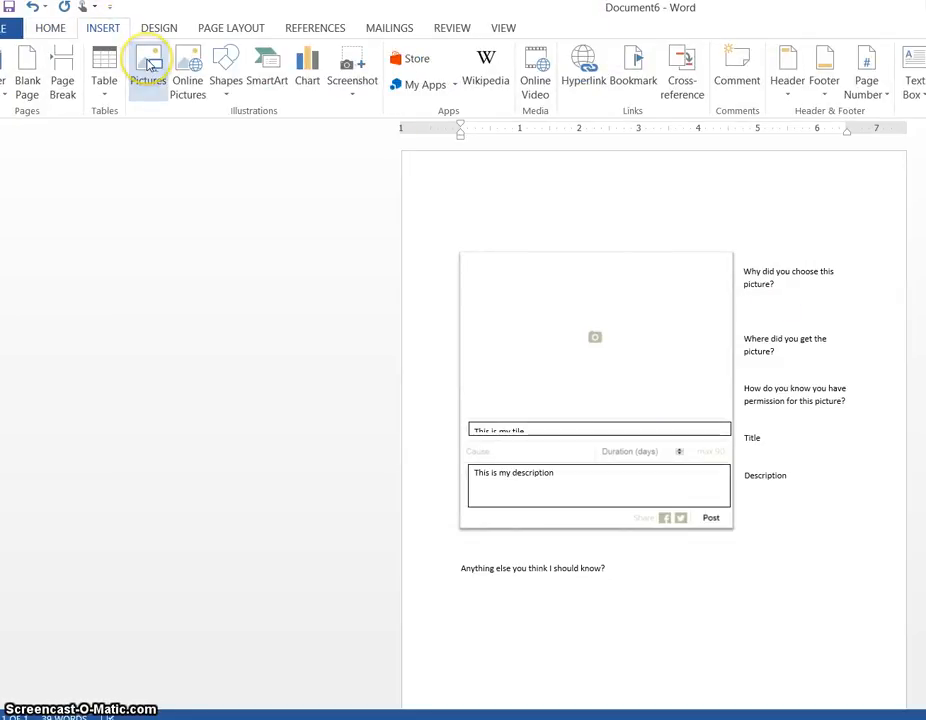
left_click(150, 66)
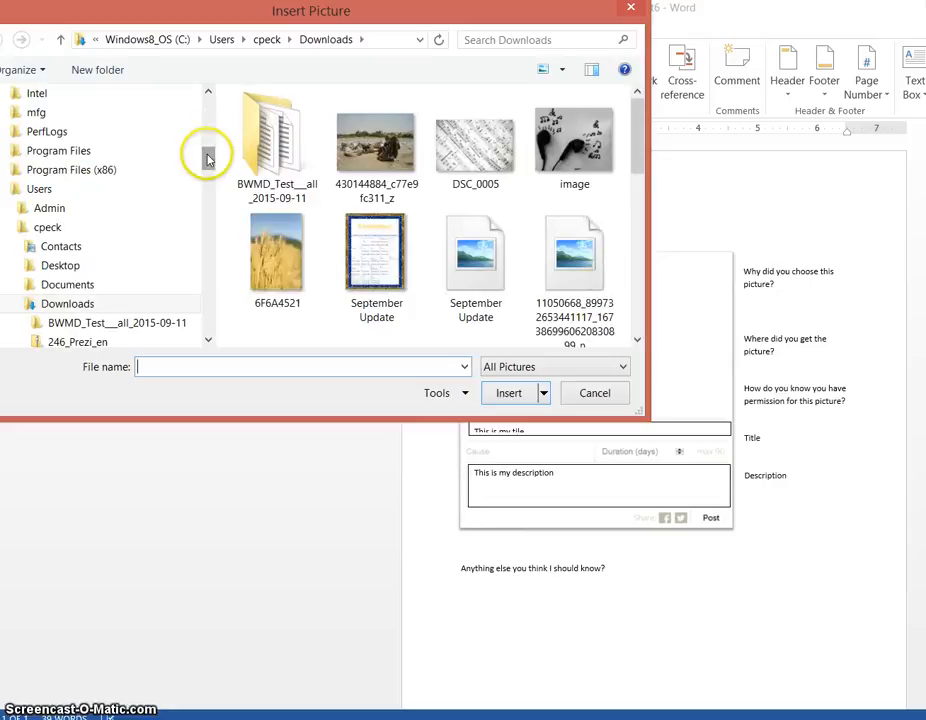
left_click(364, 150)
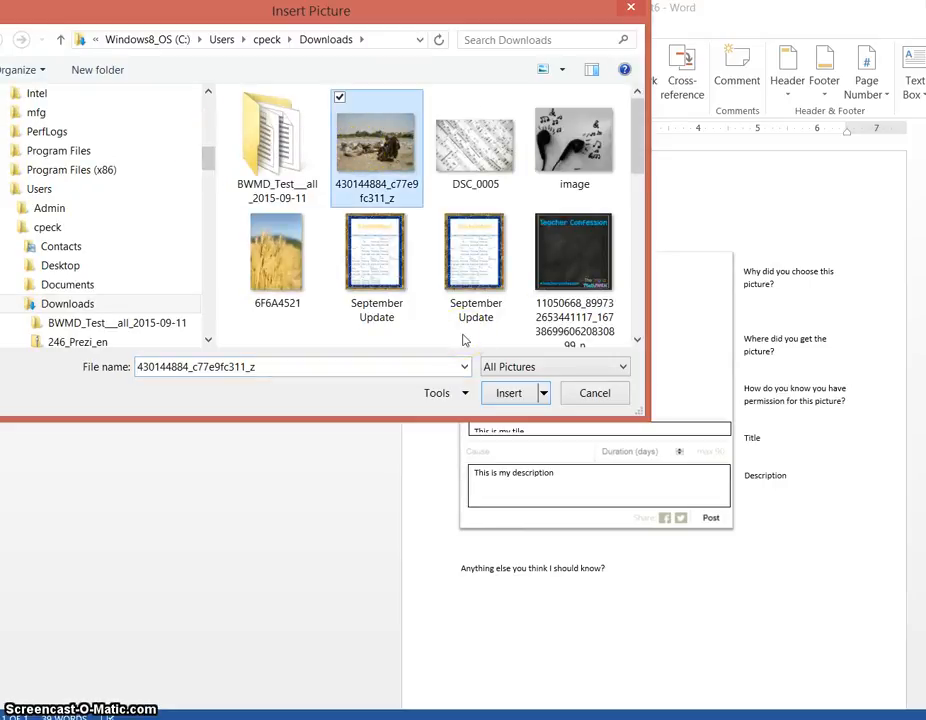
left_click(505, 394)
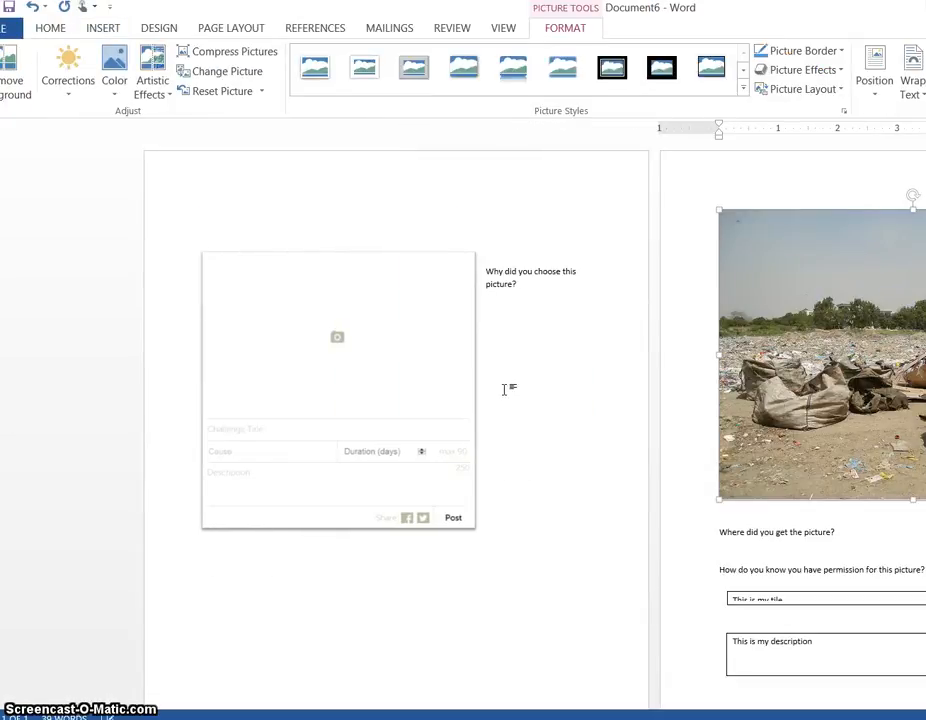
- Shrink the inserted picture to roughly the width of the card and set its text wrapping to In Front of Text
left_click(732, 224)
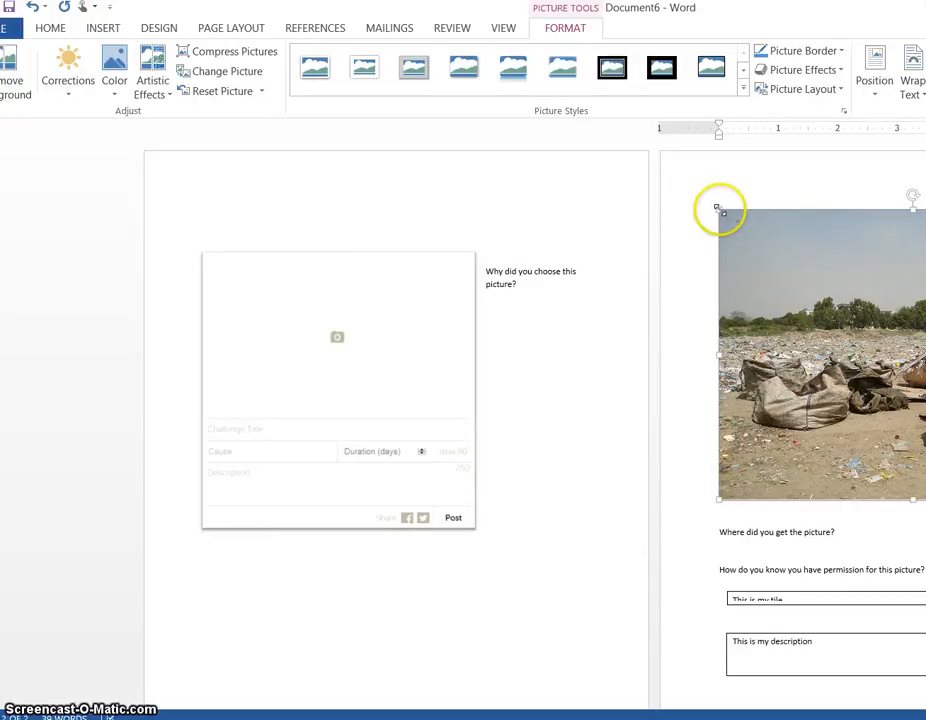
left_click_drag(717, 208, 848, 305)
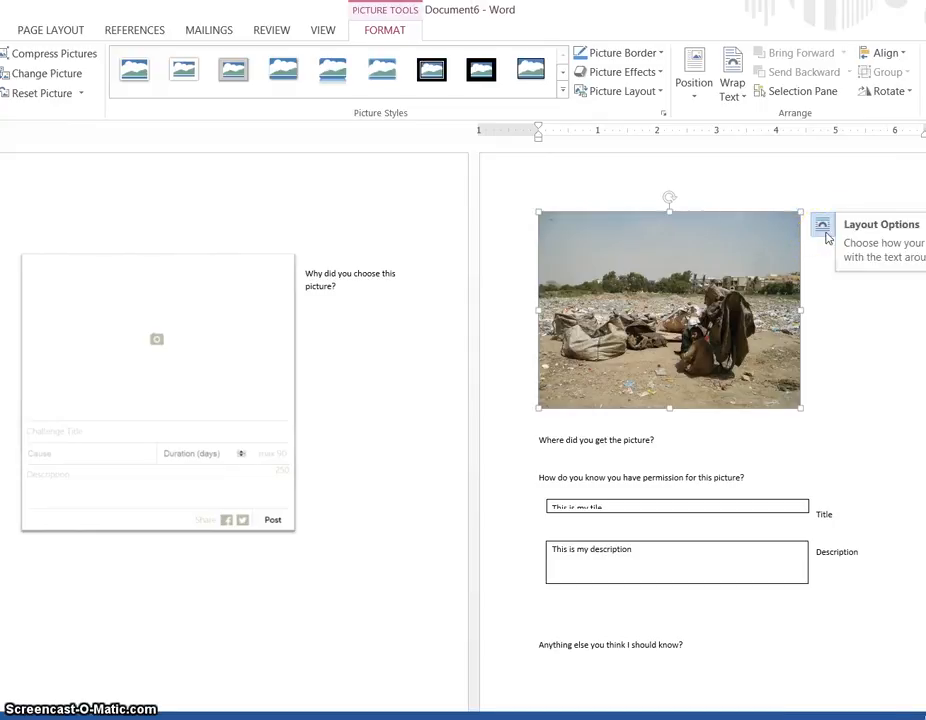
left_click(823, 230)
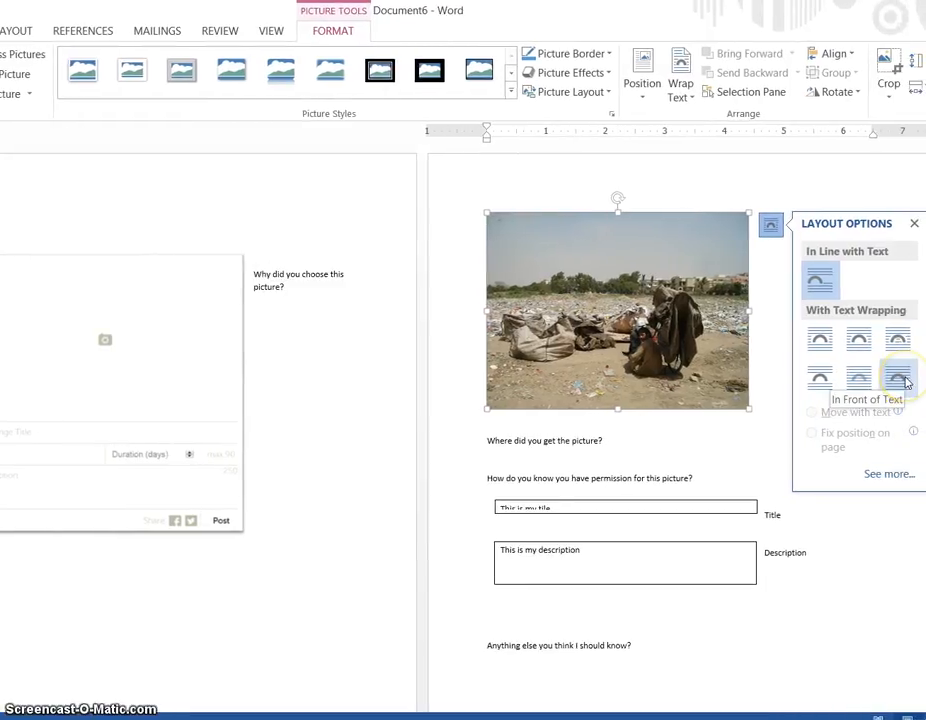
left_click(905, 379)
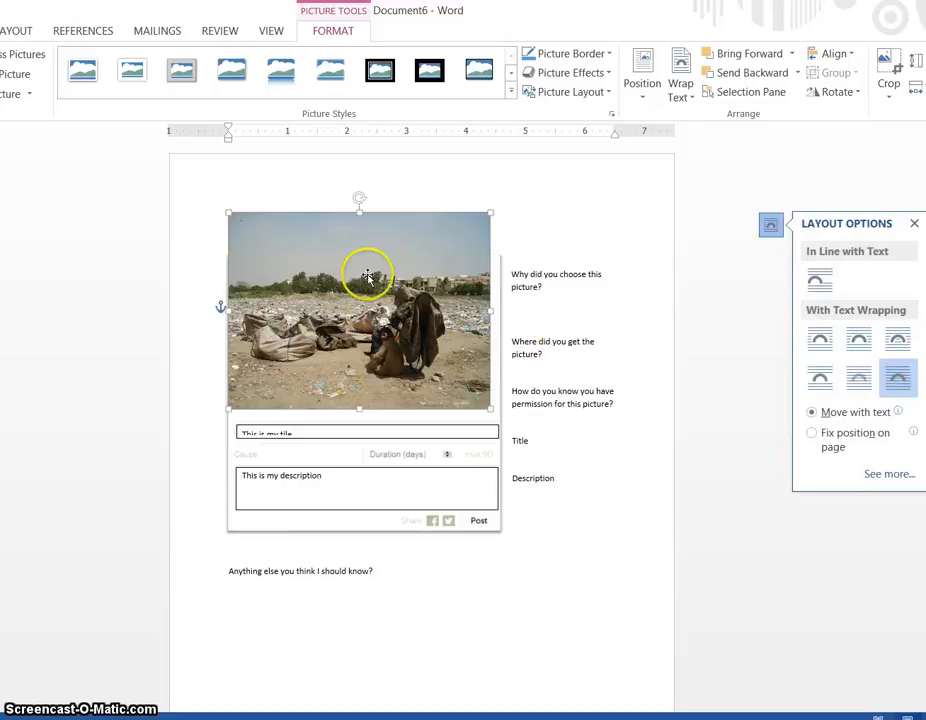
- Fit the picture into the card's picture area by moving it, shrinking it slightly and cropping its upper edge to the card's border
left_click_drag(281, 257, 283, 270)
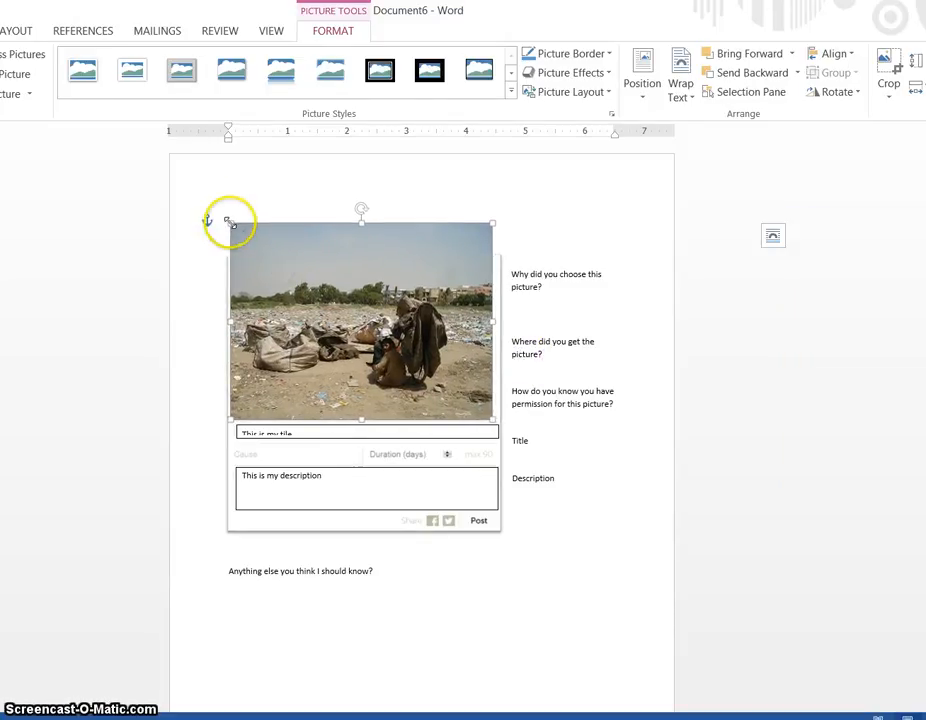
left_click_drag(231, 221, 250, 239)
left_click_drag(304, 284, 297, 282)
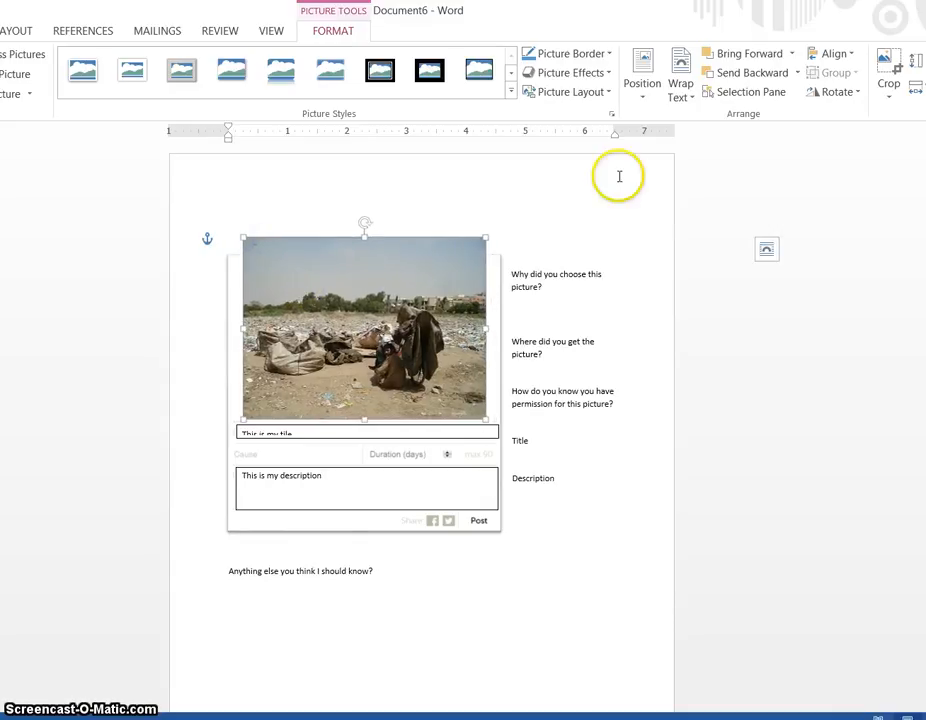
left_click(887, 75)
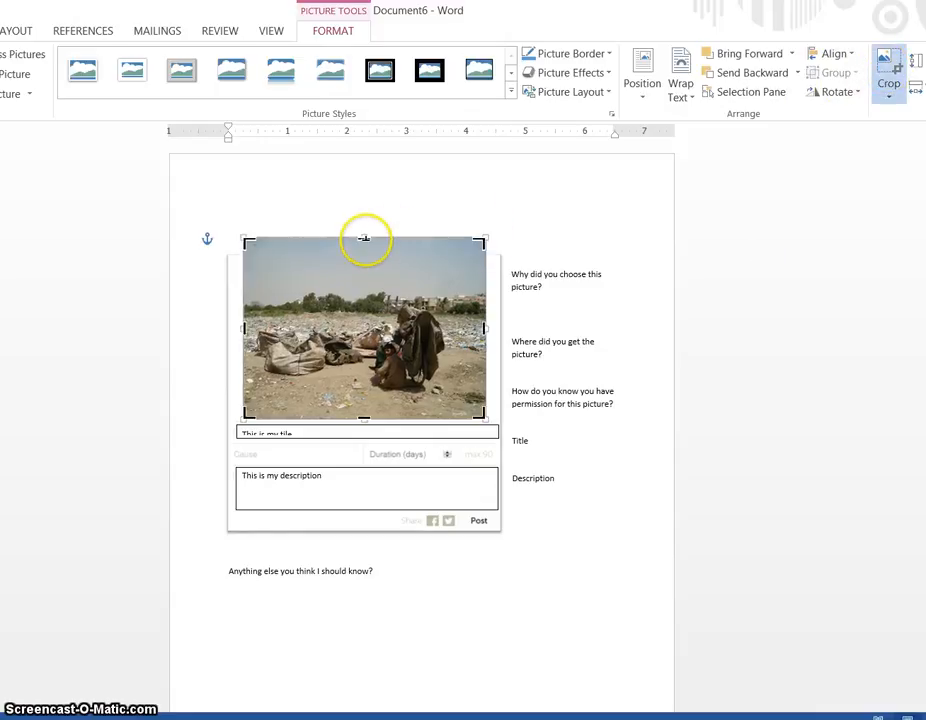
left_click_drag(364, 238, 364, 257)
left_click(540, 289)
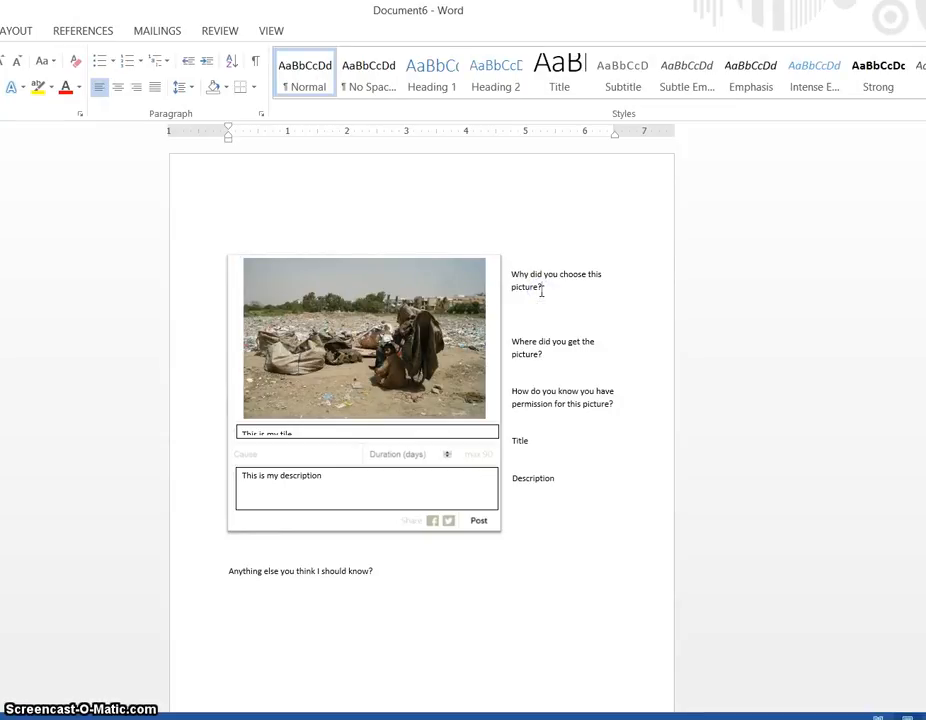
- Enter "I picked this picture because..." below "Why did you choose this picture?" and remove the blank line after it
left_click(539, 314)
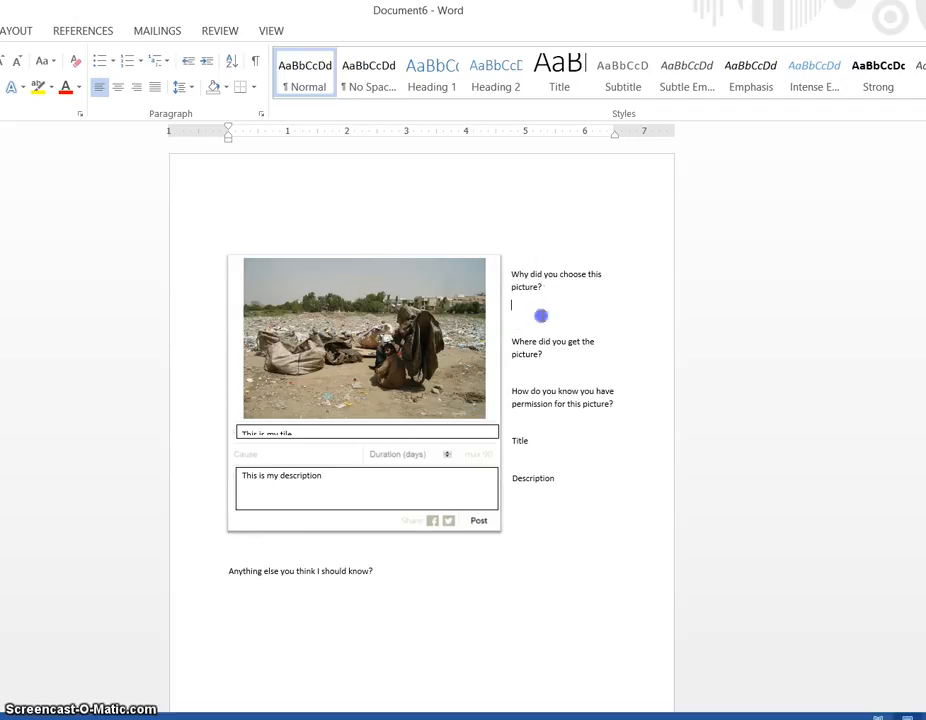
left_click(407, 343)
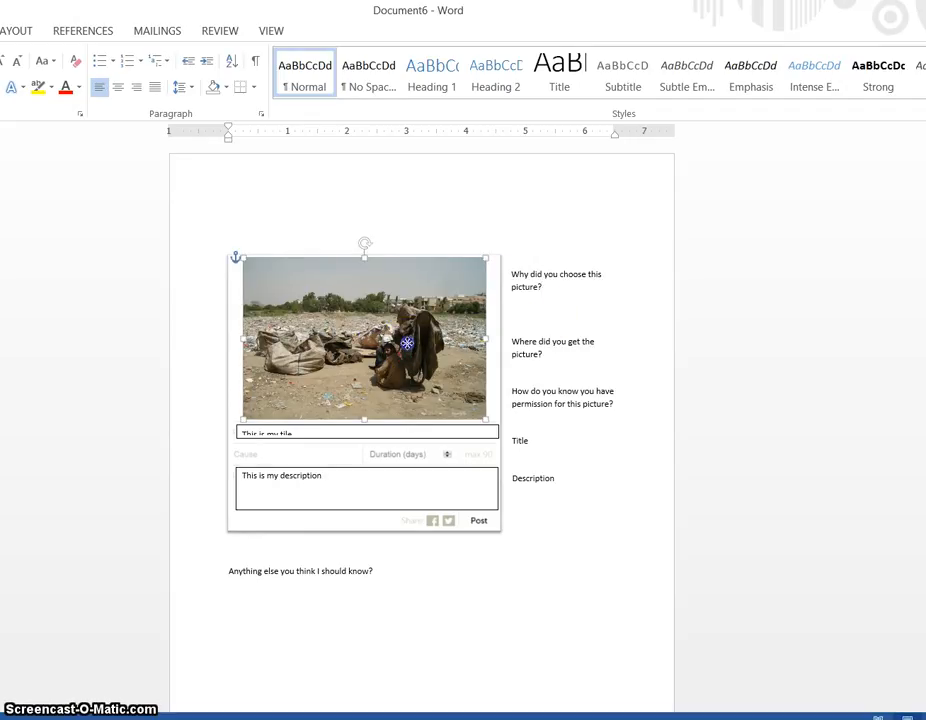
left_click(568, 320)
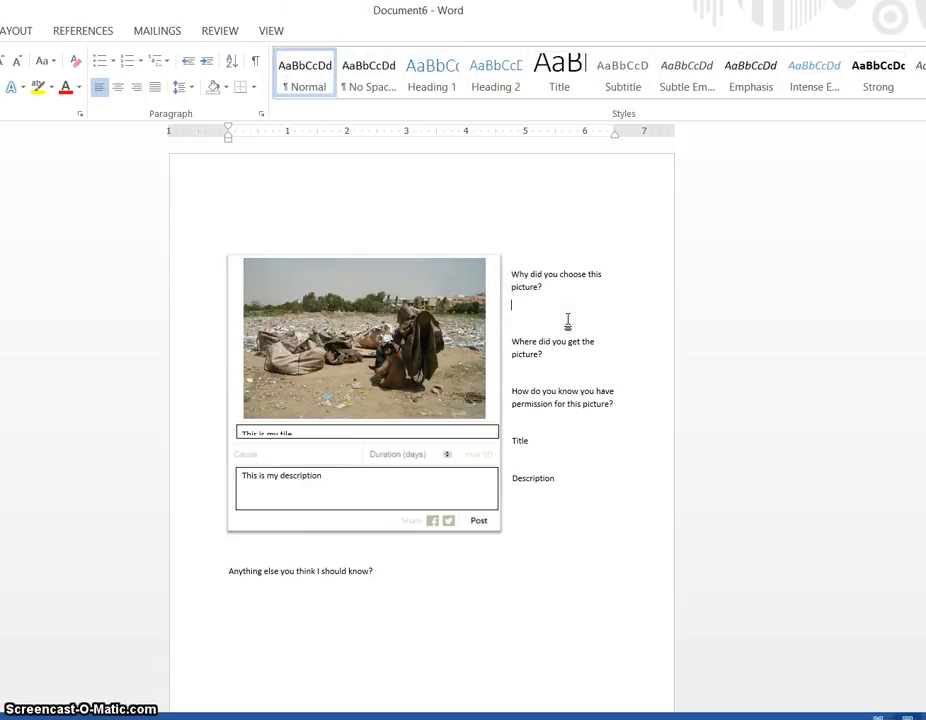
type("I picked this picture because...")
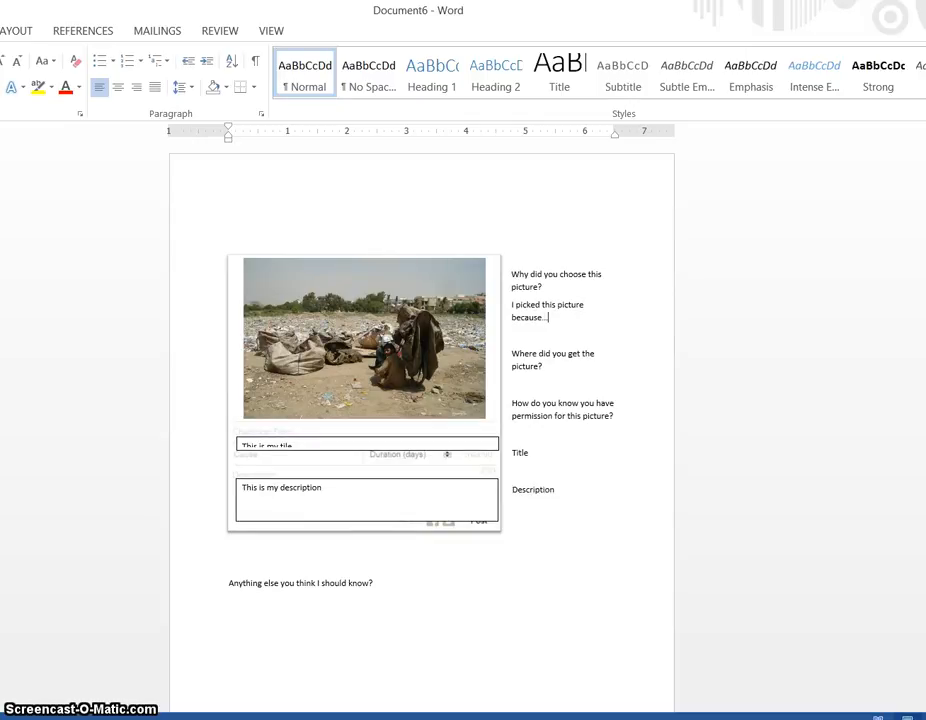
key("Delete")
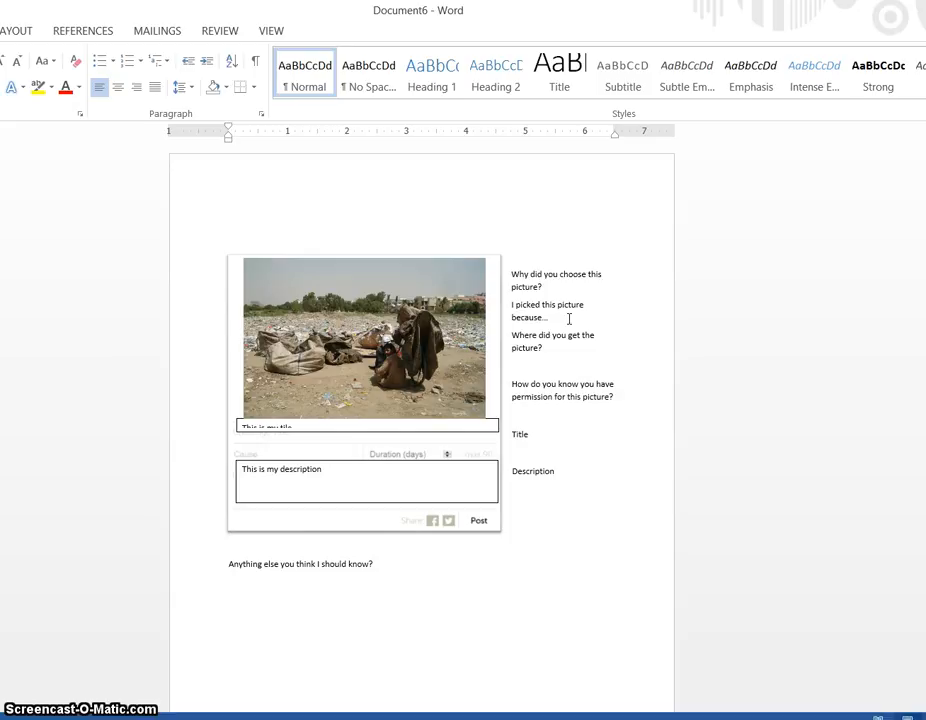
- Answer "Where did you get the picture?" with "I got it from Flickr" on the same line
type("got it from Flickr")
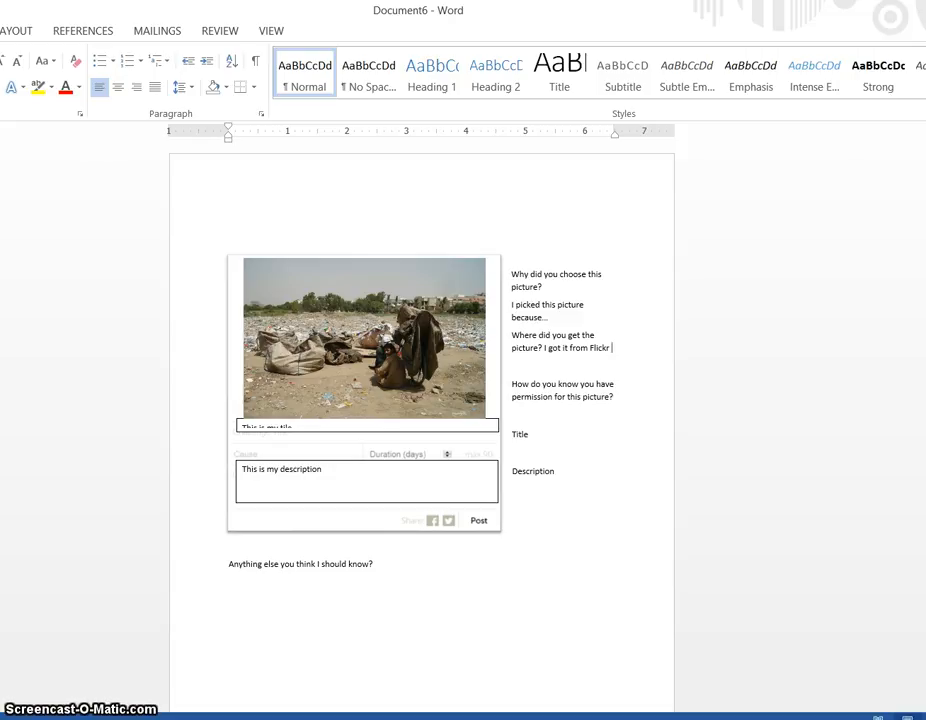
key("Return")
key("ctrl+e")
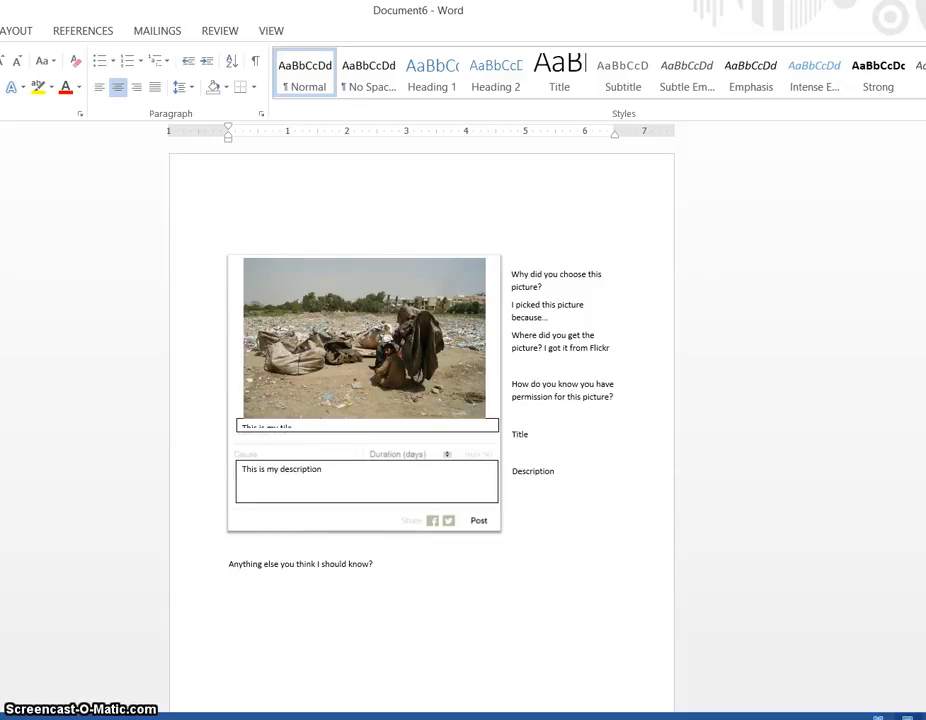
left_click(573, 297)
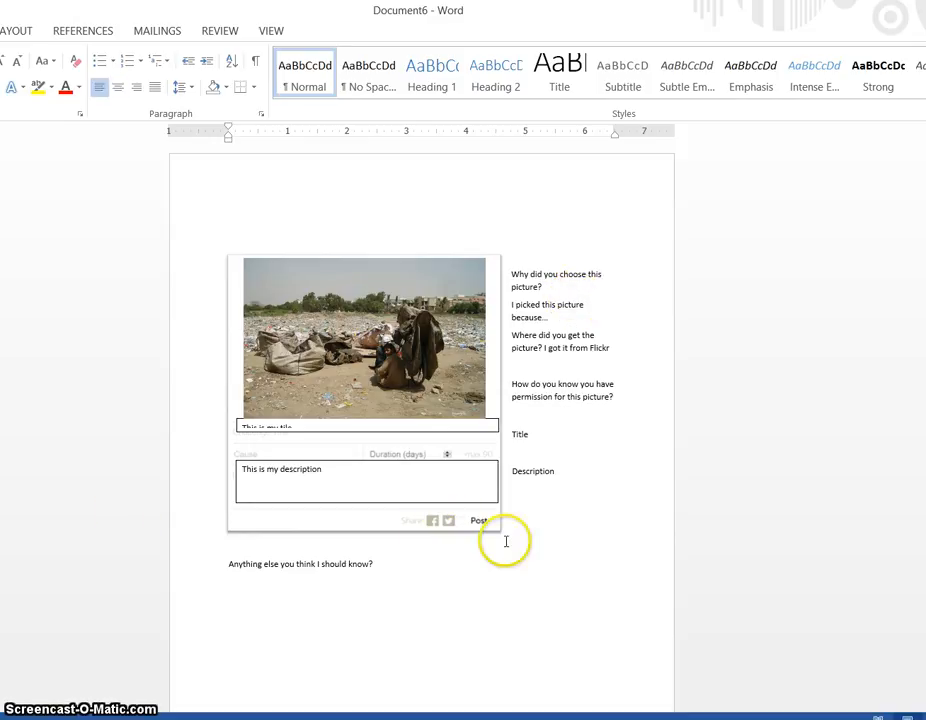
- Undo the typed answers and all the picture's edits, including its insertion, back to the empty card picture area
left_click(277, 569)
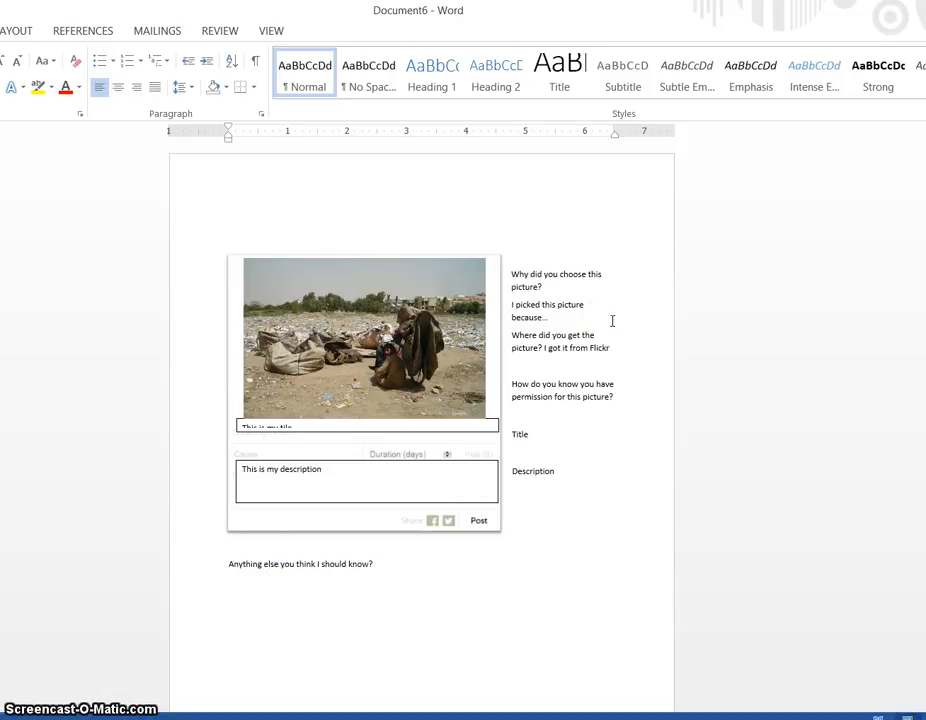
left_click(484, 572)
key("ctrl+z")
key("ctrl+z")
key("ctrl+z")
key("ctrl+z")
key("ctrl+z")
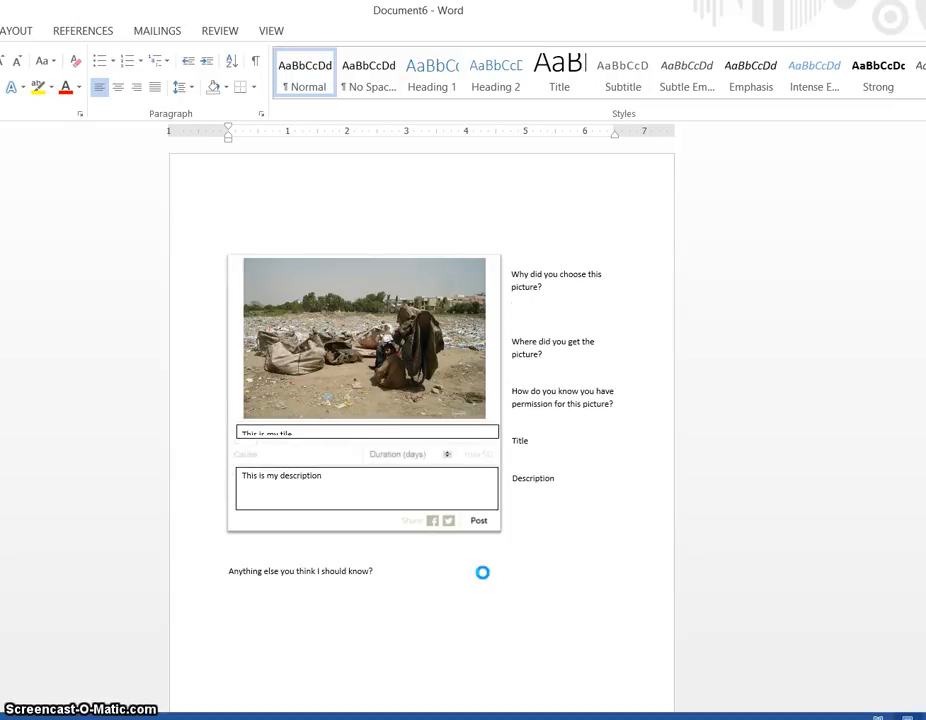
key("ctrl+z")
key("ctrl+z")
key("ctrl+z")
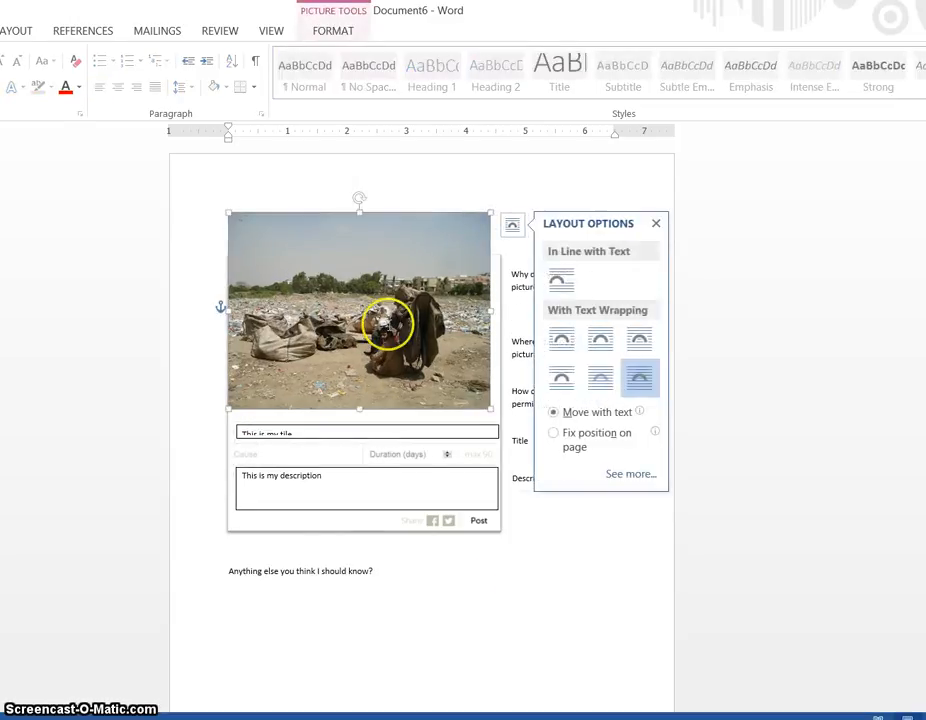
key("ctrl+z")
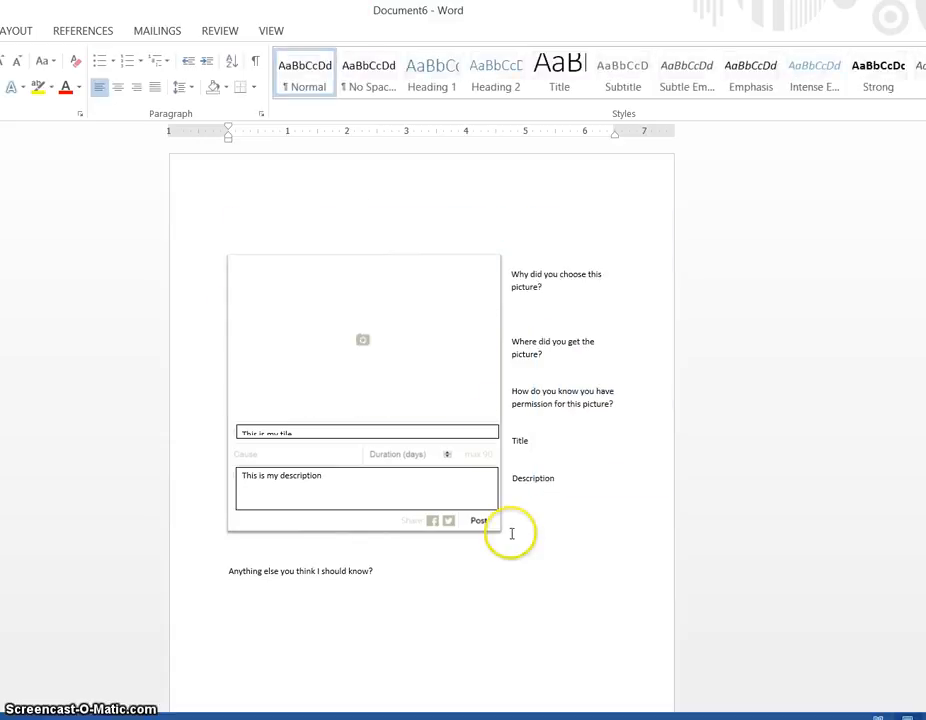
- Select the card, its text boxes and side questions, from the document's start down to "Anything else you think I should know?"
left_click(428, 560)
key("ctrl+shift+Home")
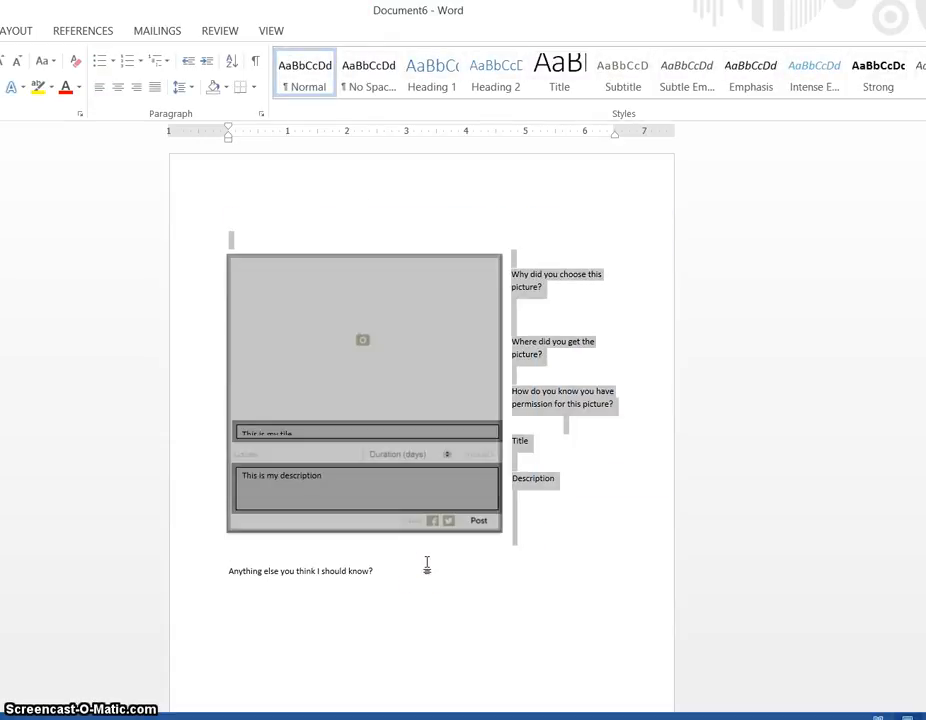
- Search the computer for PowerPoint 2013, switch to it and create a blank presentation
key("super")
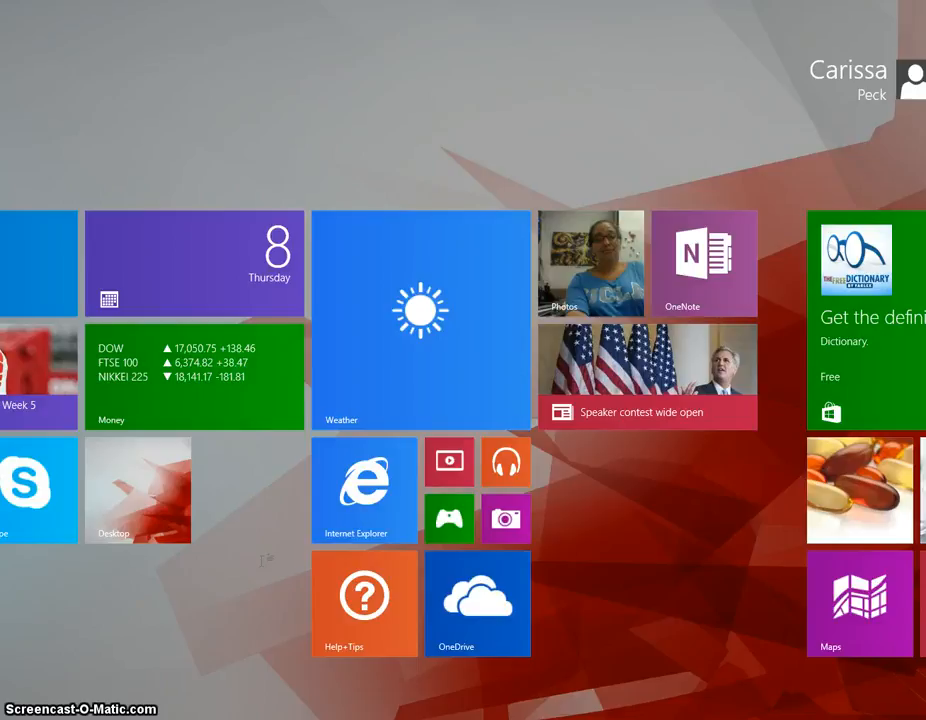
key("super")
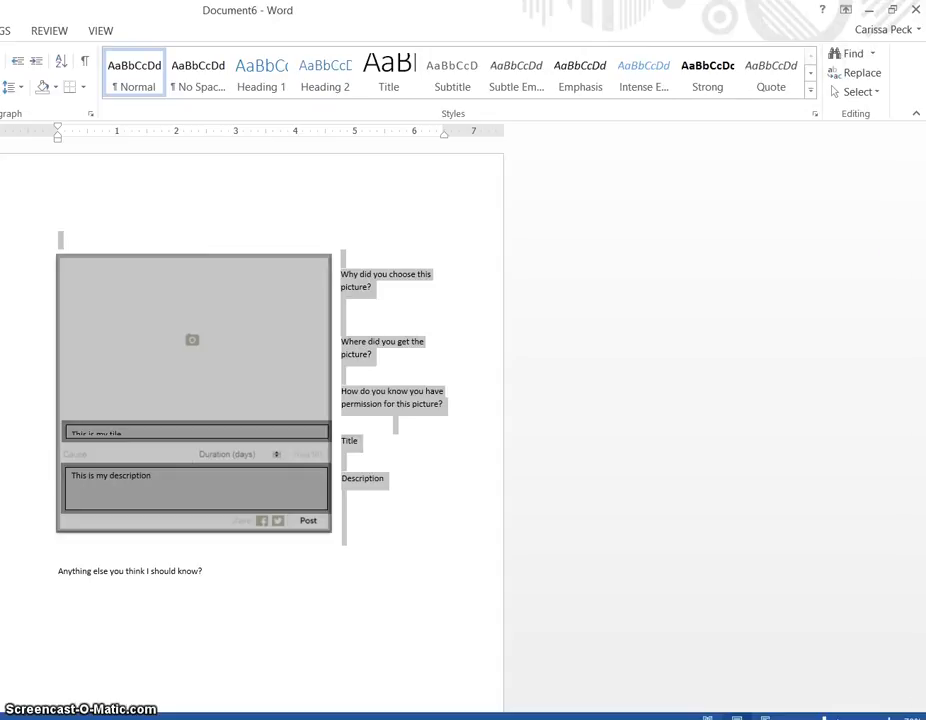
mouse_move(920, 6)
left_click(885, 186)
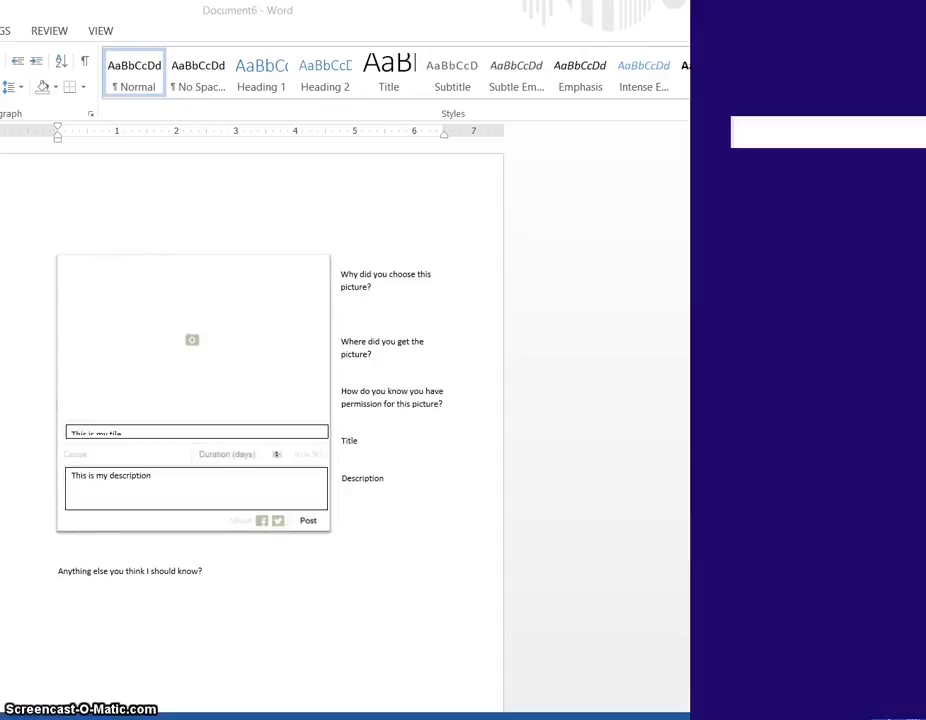
type("Powerpoint 2013")
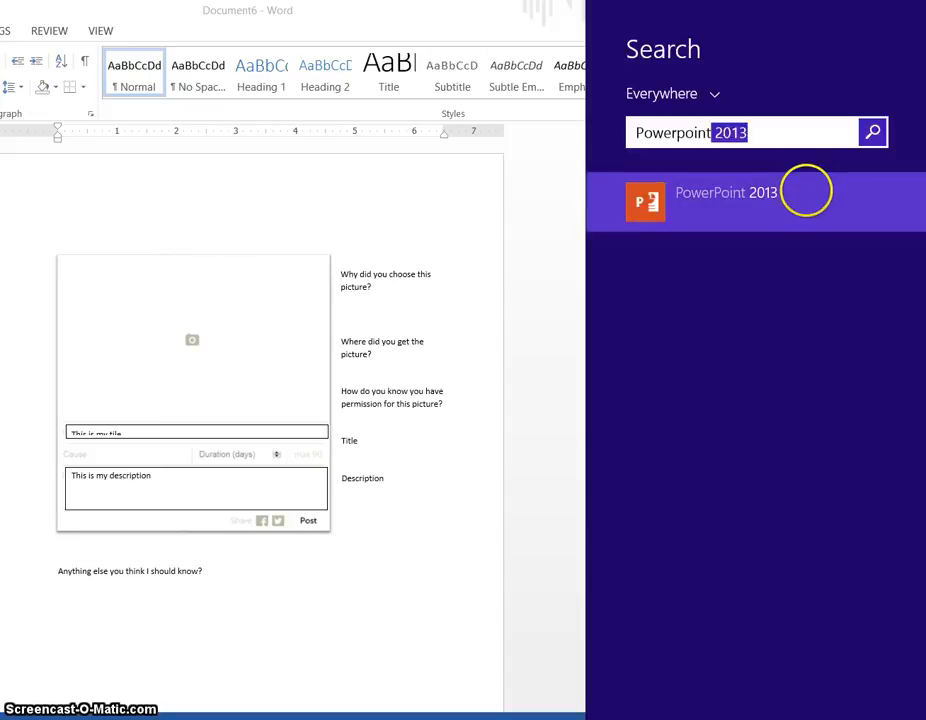
left_click(805, 192)
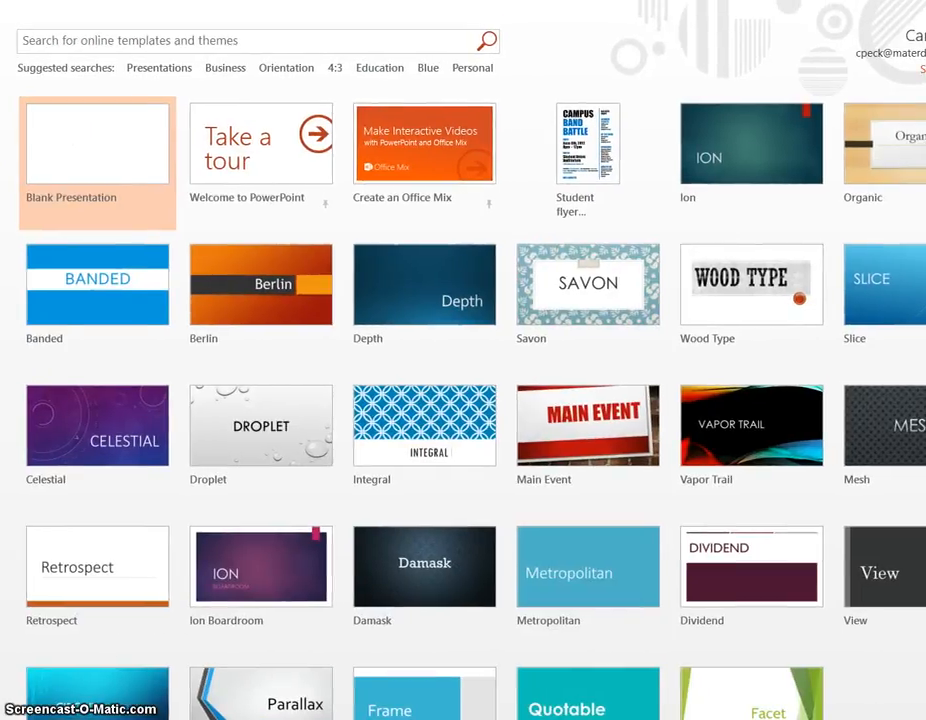
left_click(107, 174)
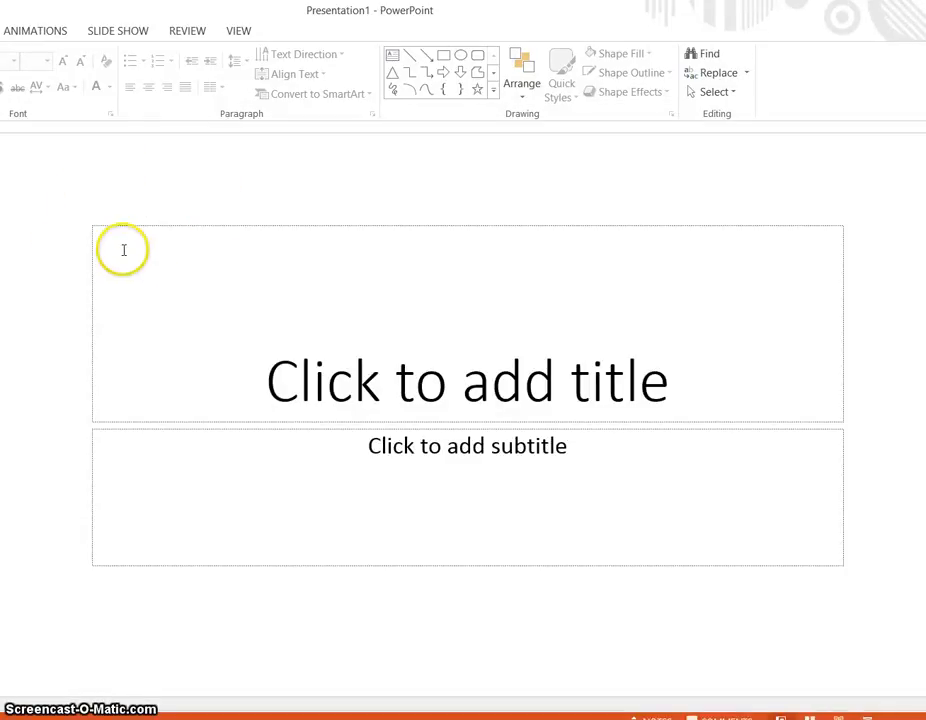
- Delete the empty title and subtitle placeholders from the slide
left_click(111, 228)
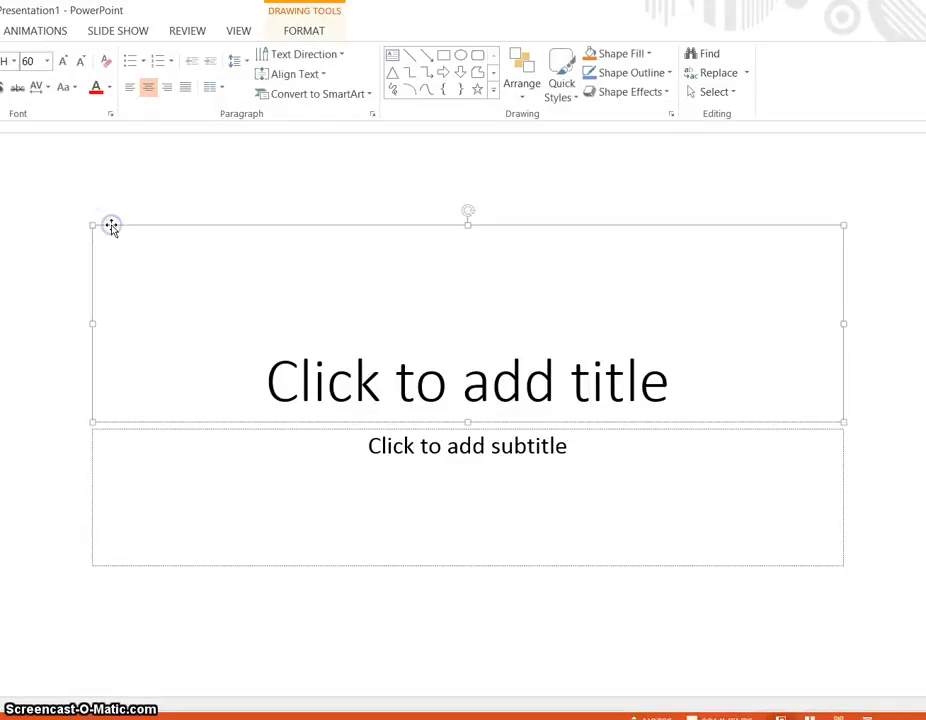
key("Delete")
left_click(202, 428)
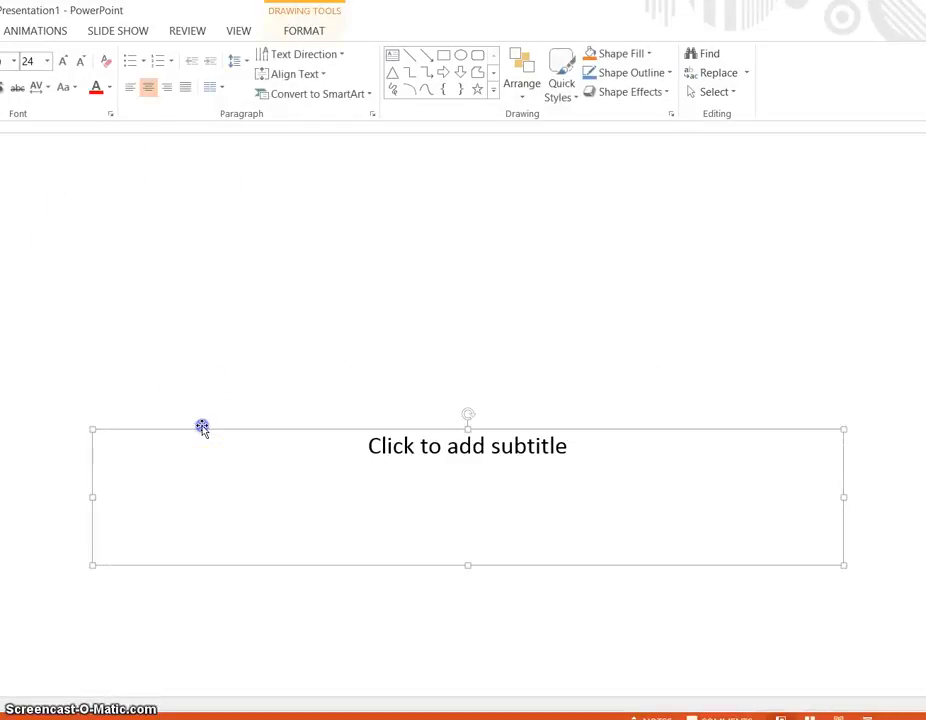
key("Delete")
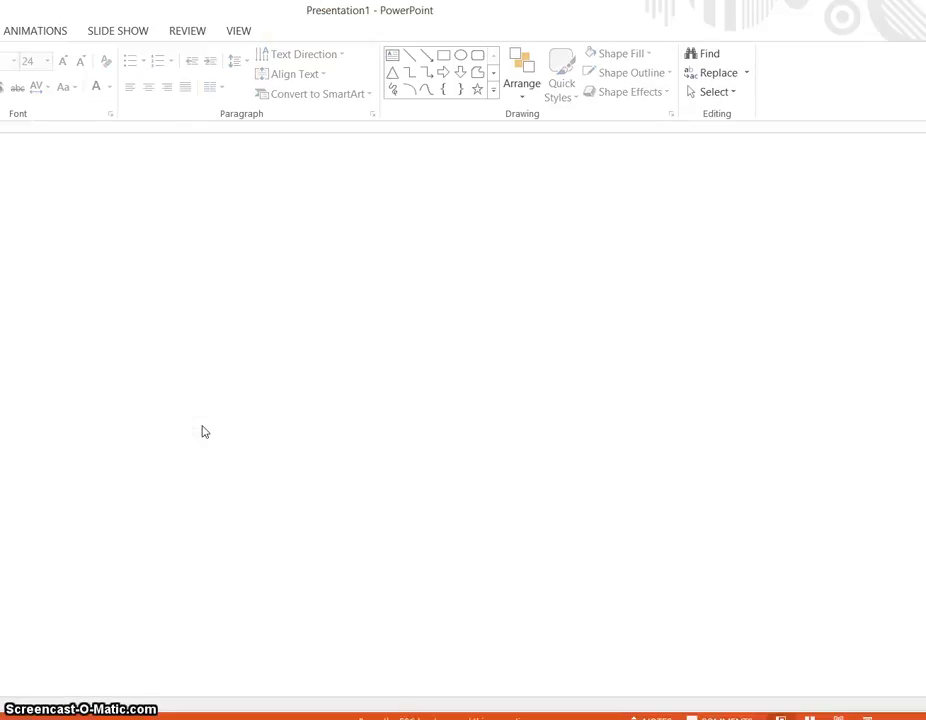
- Paste the copied card, text boxes and questions onto the slide and shift them all right together, clear of the slide's edge
key("ctrl+v")
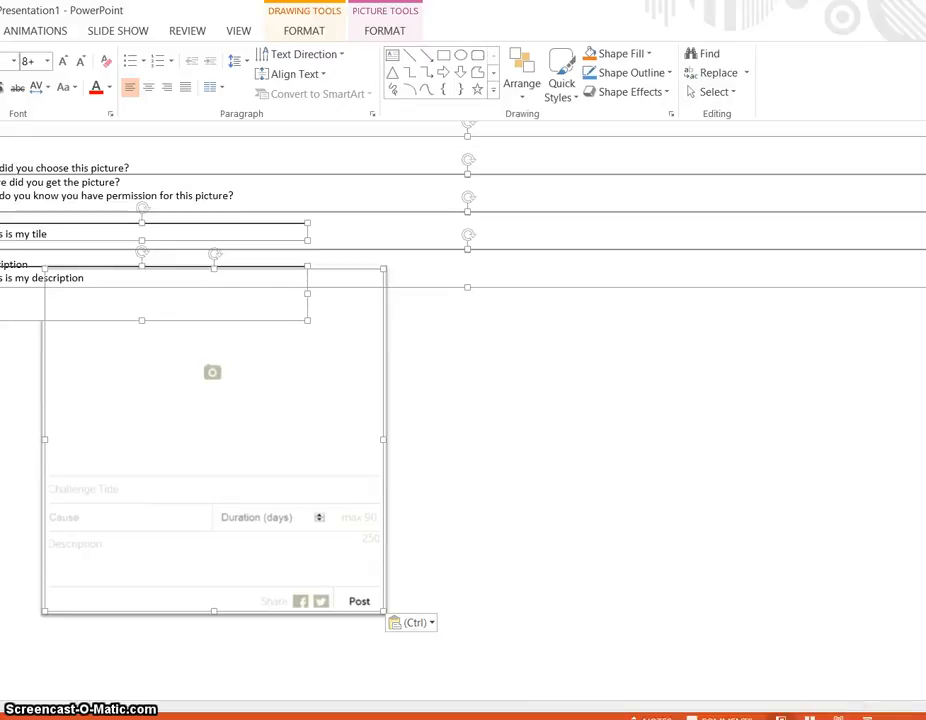
left_click(893, 718)
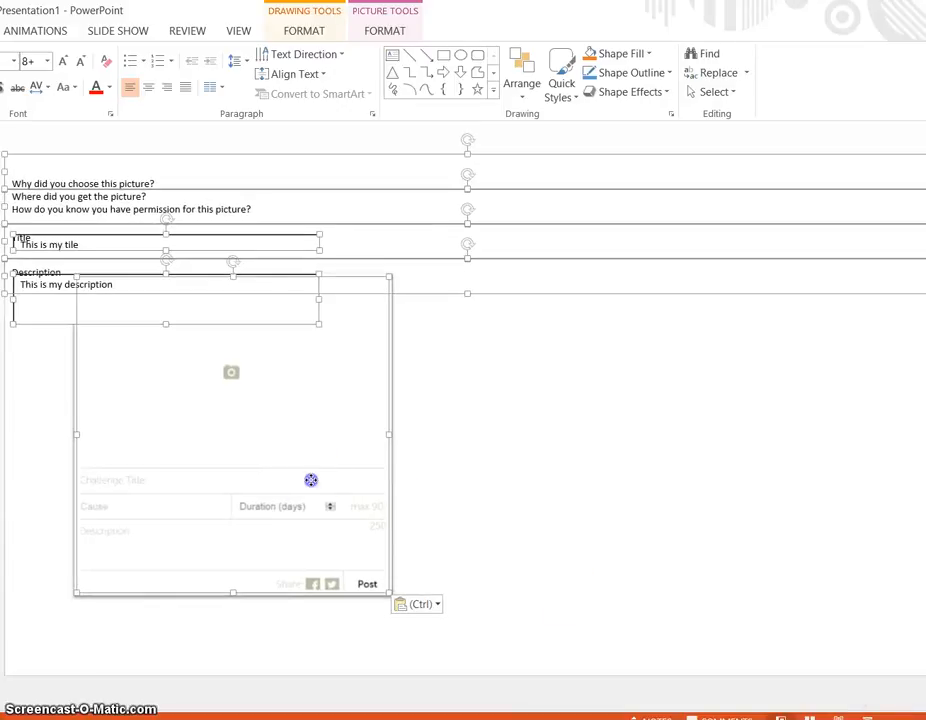
left_click_drag(311, 480, 406, 481)
left_click(163, 339)
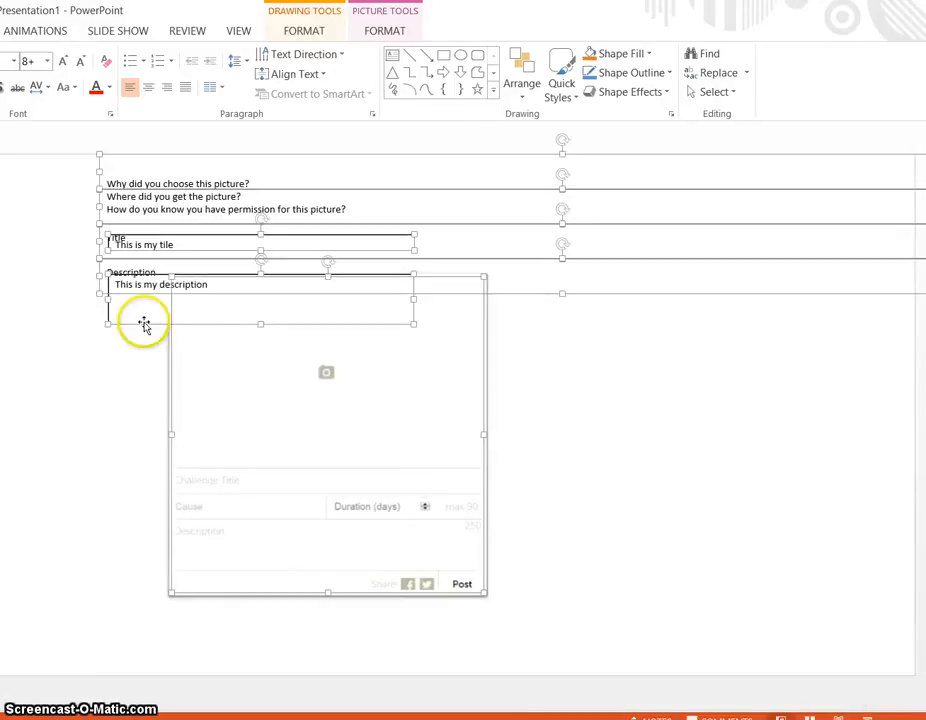
left_click(124, 362)
- Move the "This is my description" box onto the card's Description area and the "Description" label to the blank area right of the card
left_click(146, 319)
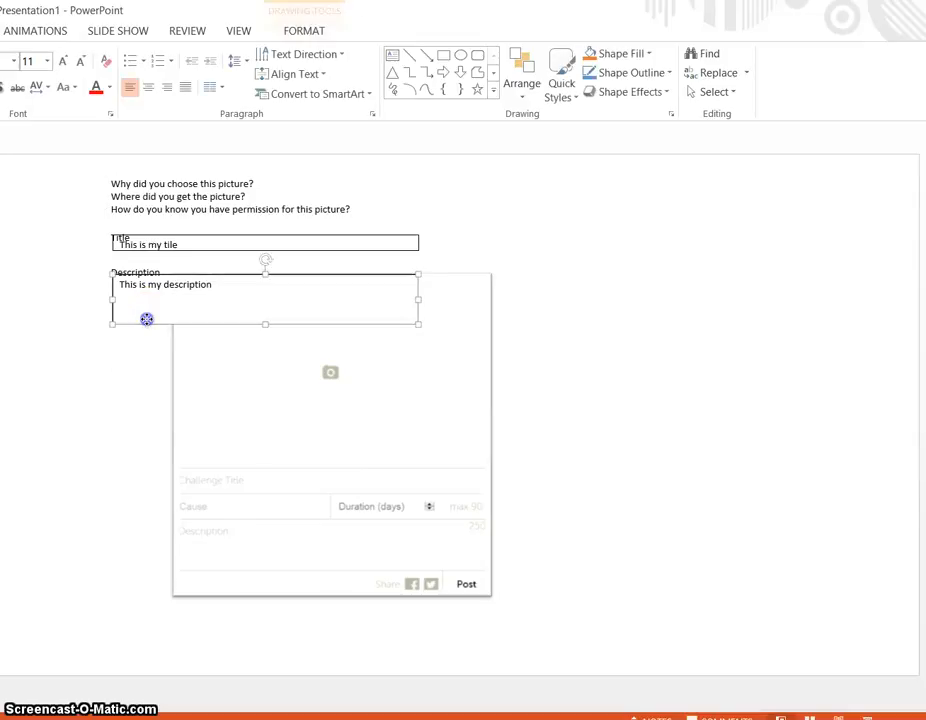
left_click_drag(146, 319, 211, 562)
left_click(122, 276)
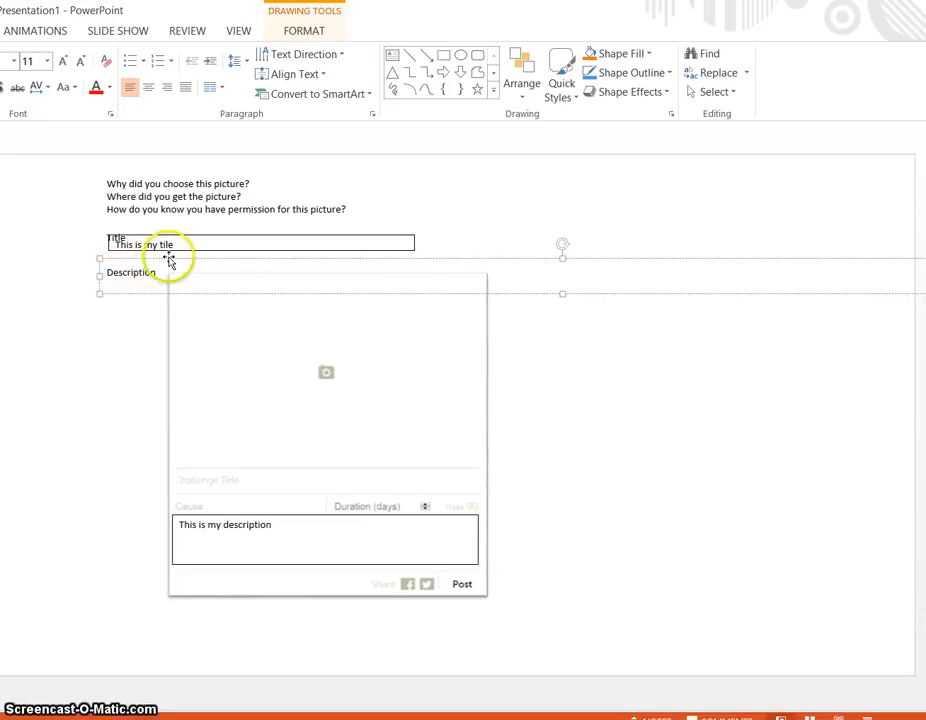
left_click_drag(170, 258, 646, 308)
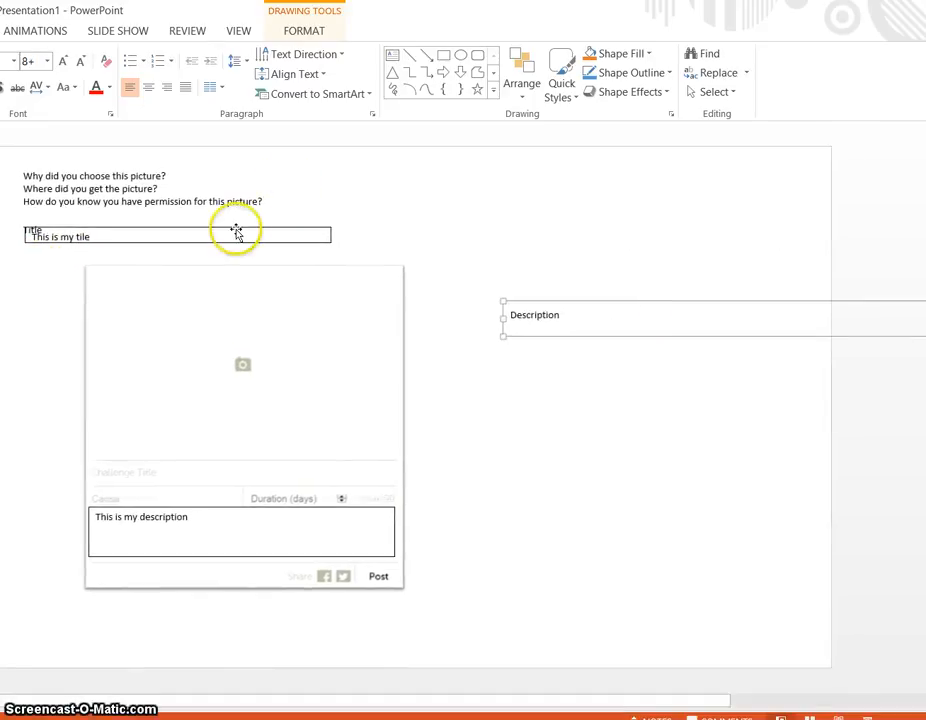
- Move the "This is my tile" box right of the card, and try to place it over the card's Challenge Title line
left_click_drag(236, 232, 647, 242)
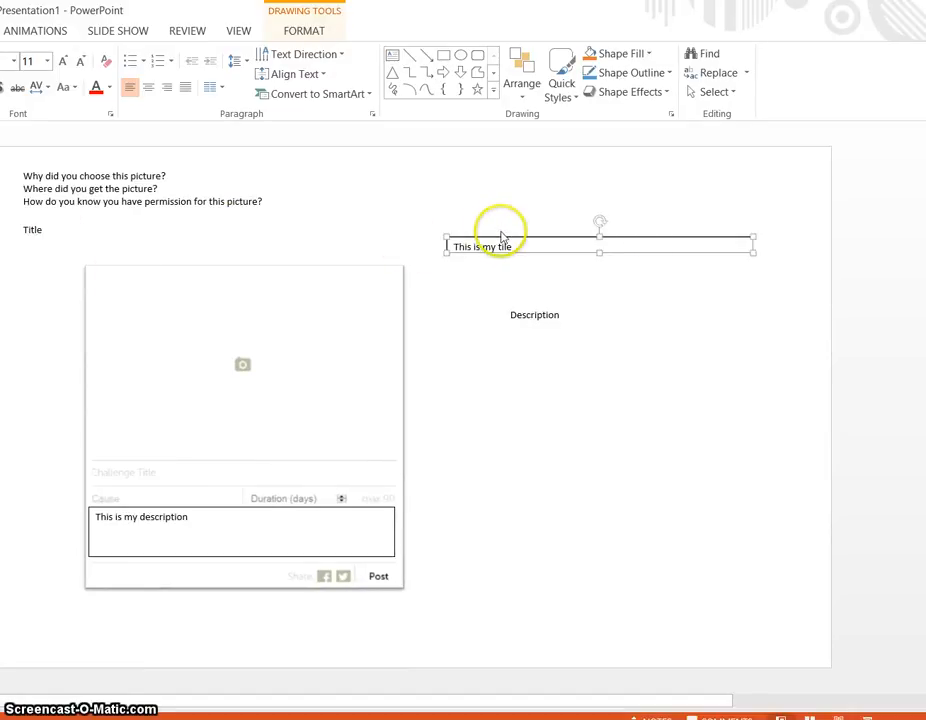
left_click_drag(500, 238, 145, 463)
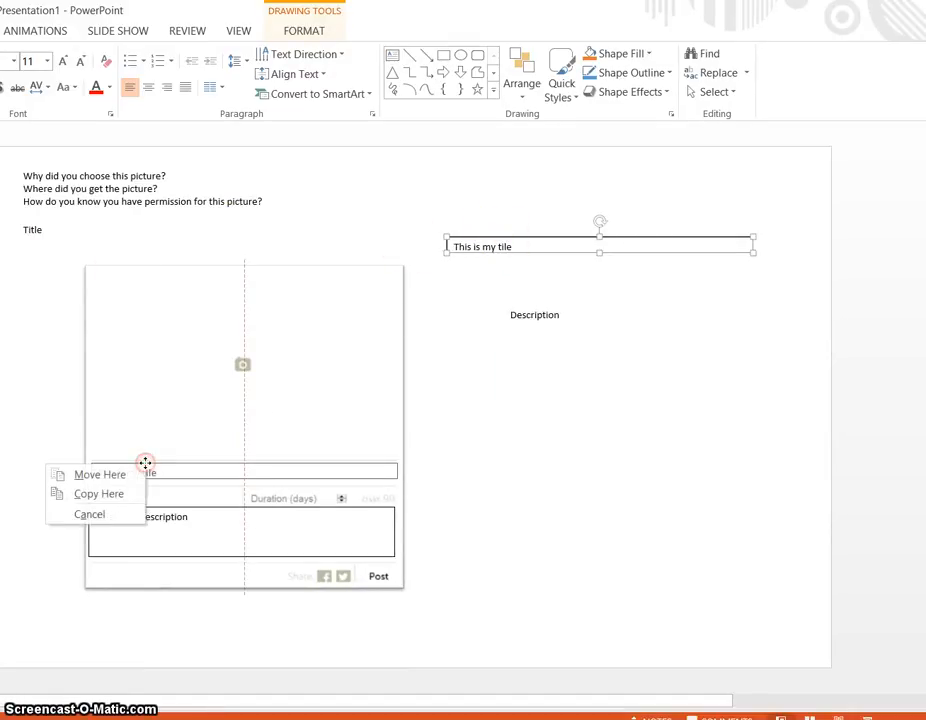
left_click(44, 224)
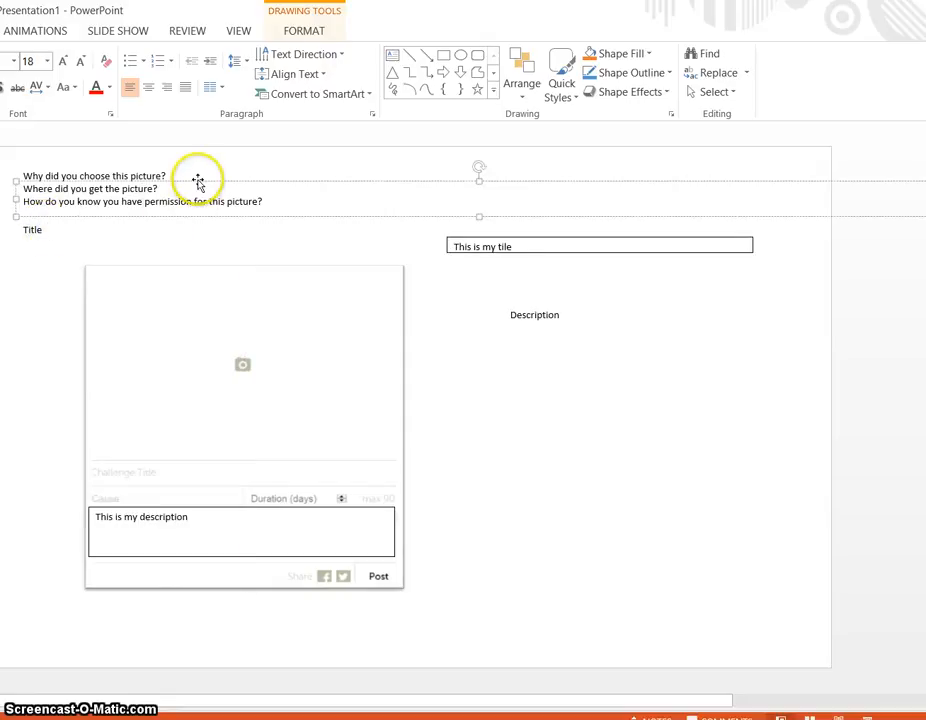
- Align the picture questions above the card and delete the "Title" label's text
left_click_drag(198, 183, 265, 186)
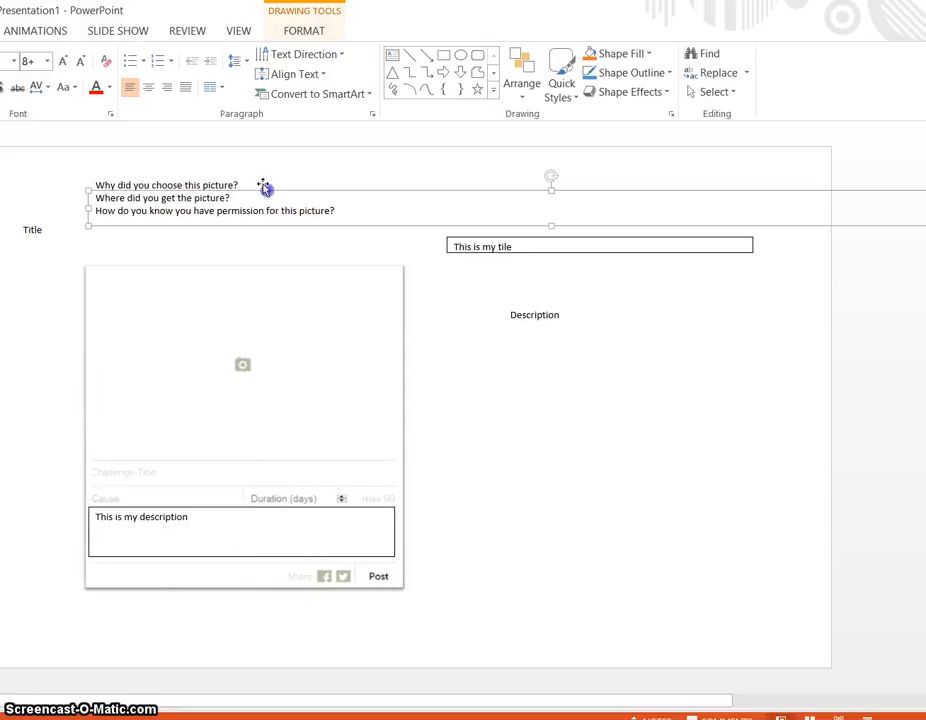
double_click(36, 229)
key("BackSpace")
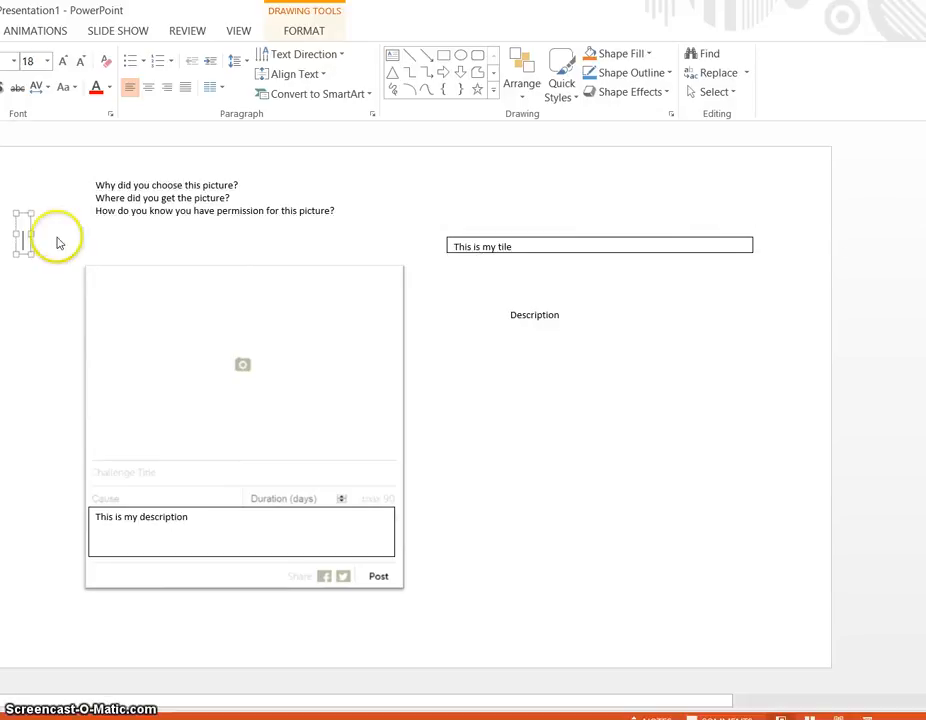
left_click(585, 408)
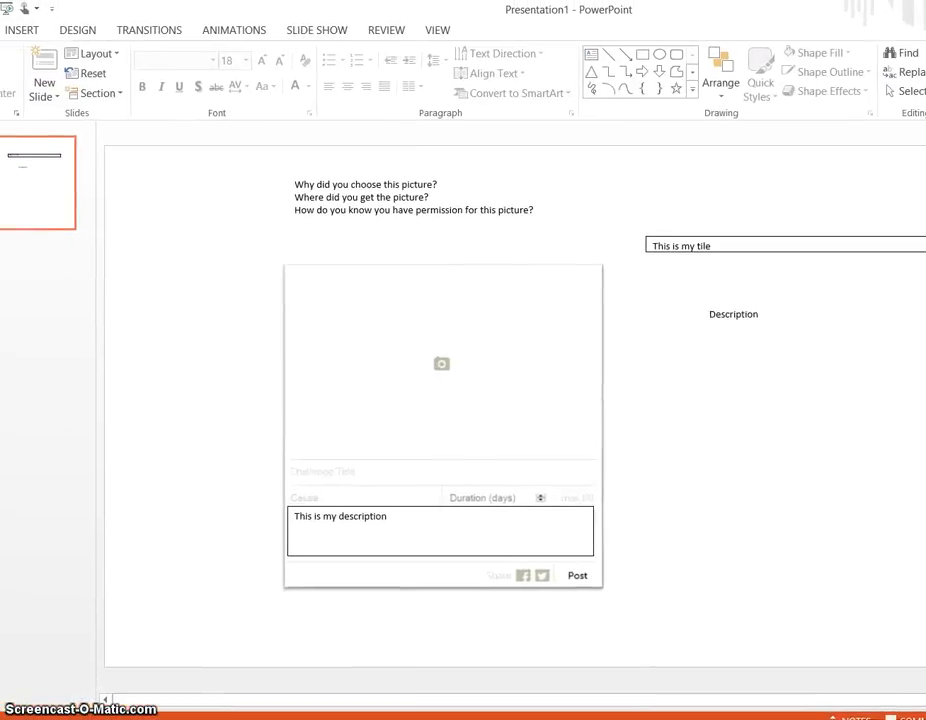
- Insert the "Bow Tie" picture from the Pictures folder and place it in the card's empty picture area
left_click(31, 31)
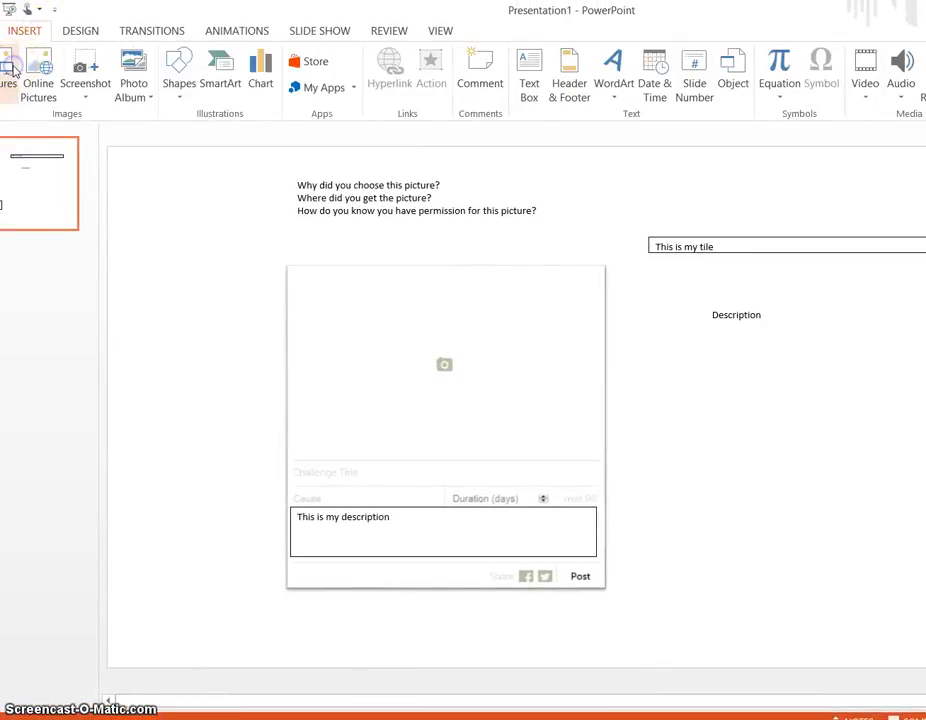
left_click(13, 70)
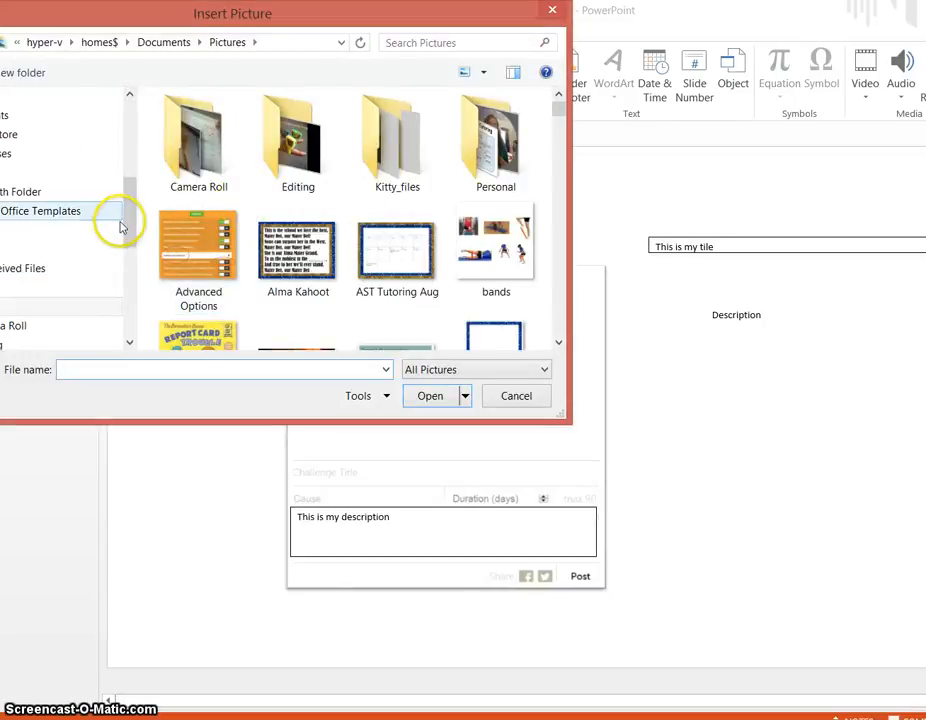
mouse_move(123, 229)
left_mouse_down()
mouse_move(128, 273)
mouse_move(118, 207)
left_mouse_up()
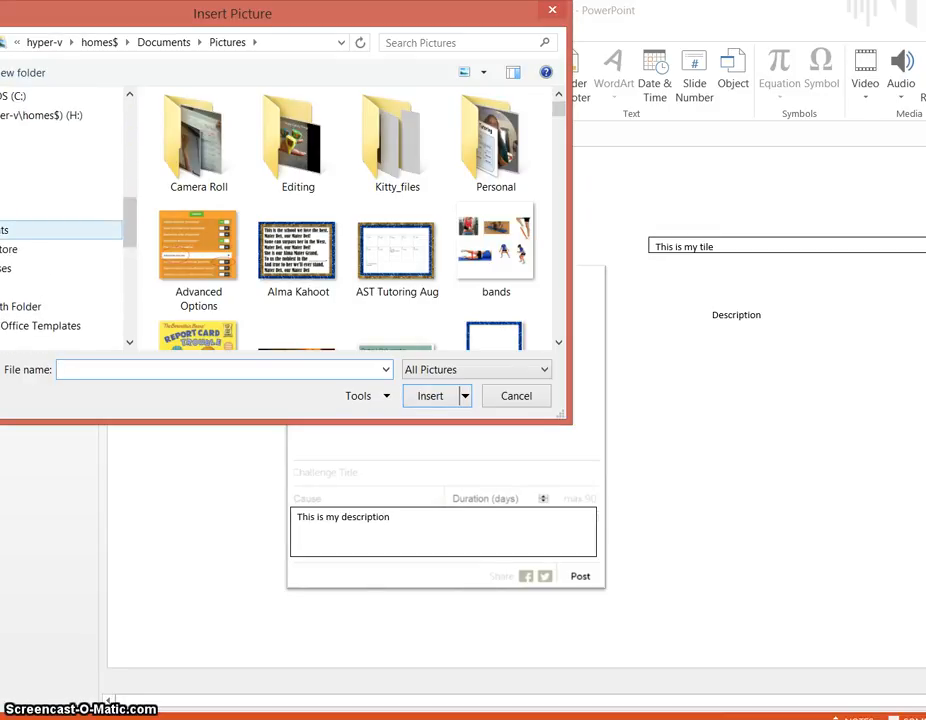
left_click(2, 230)
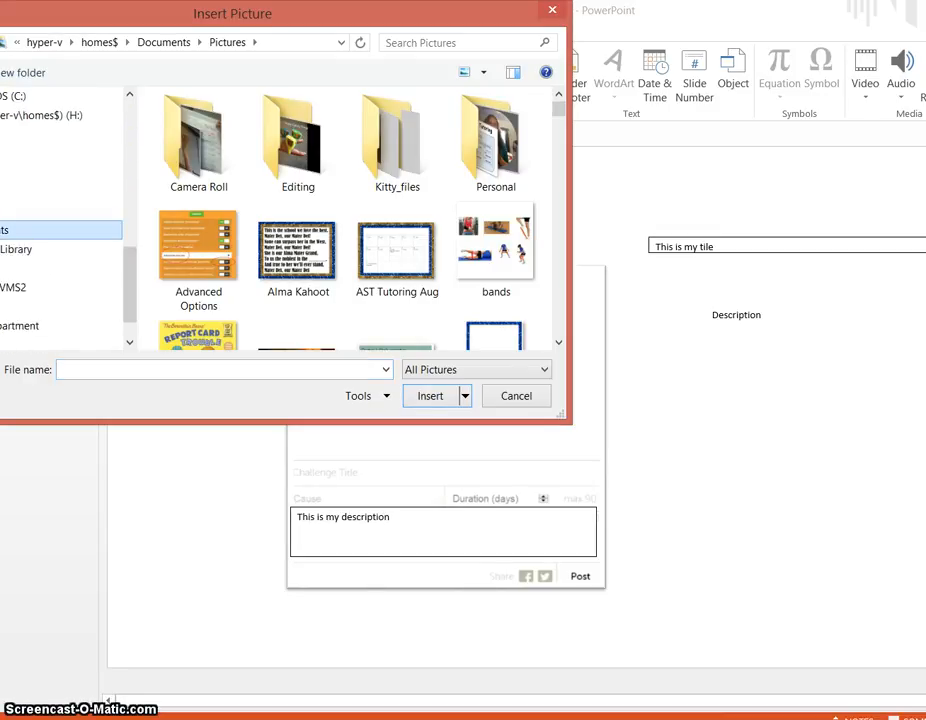
left_click(2, 230)
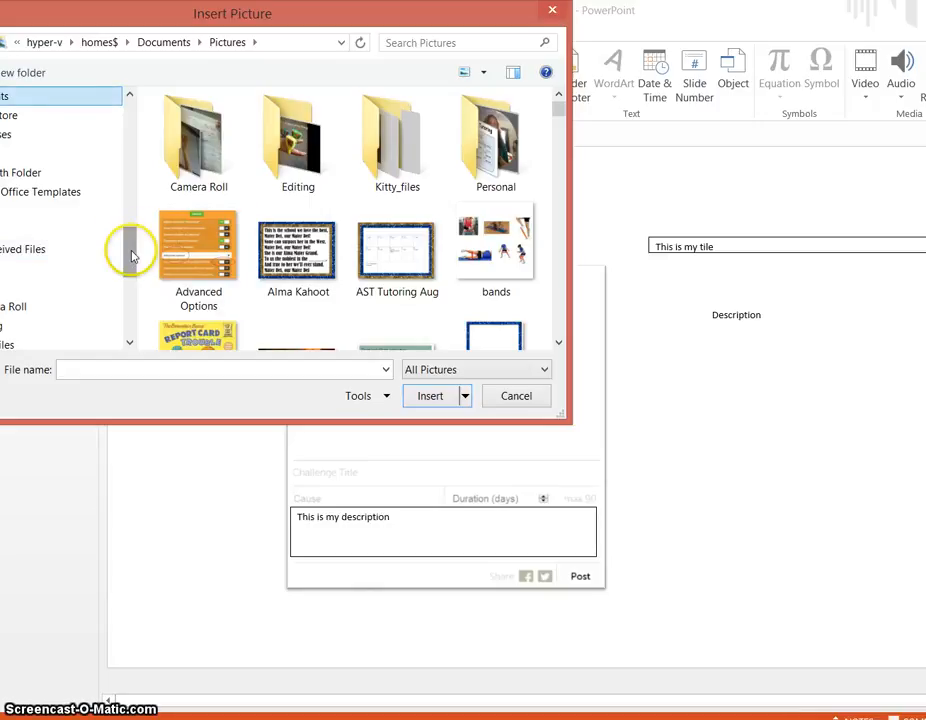
left_click_drag(131, 265, 132, 207)
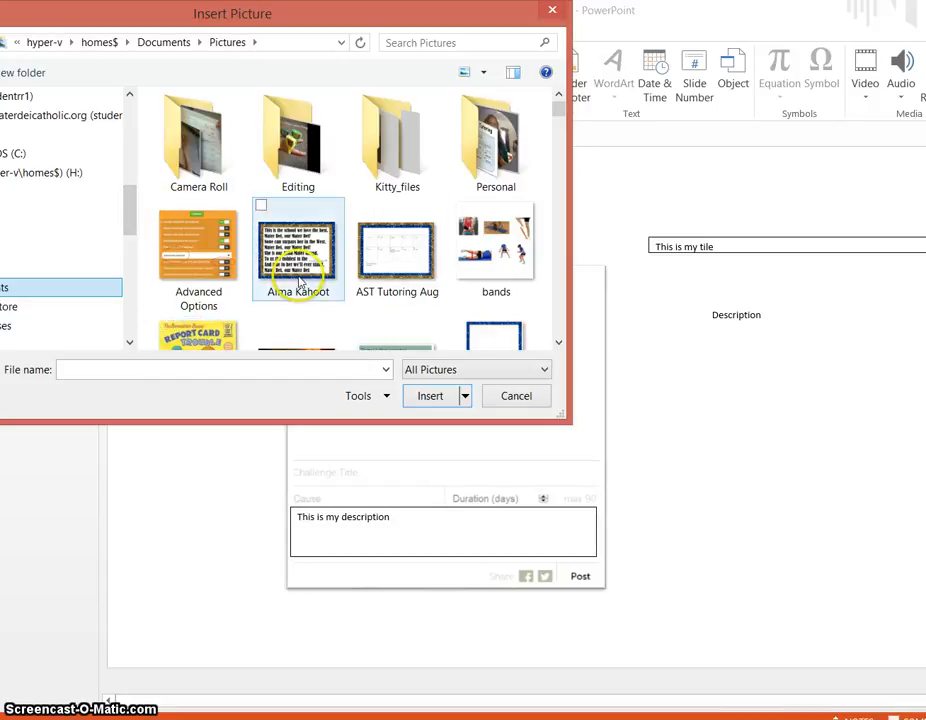
left_click(515, 277)
key("Down")
key("Down")
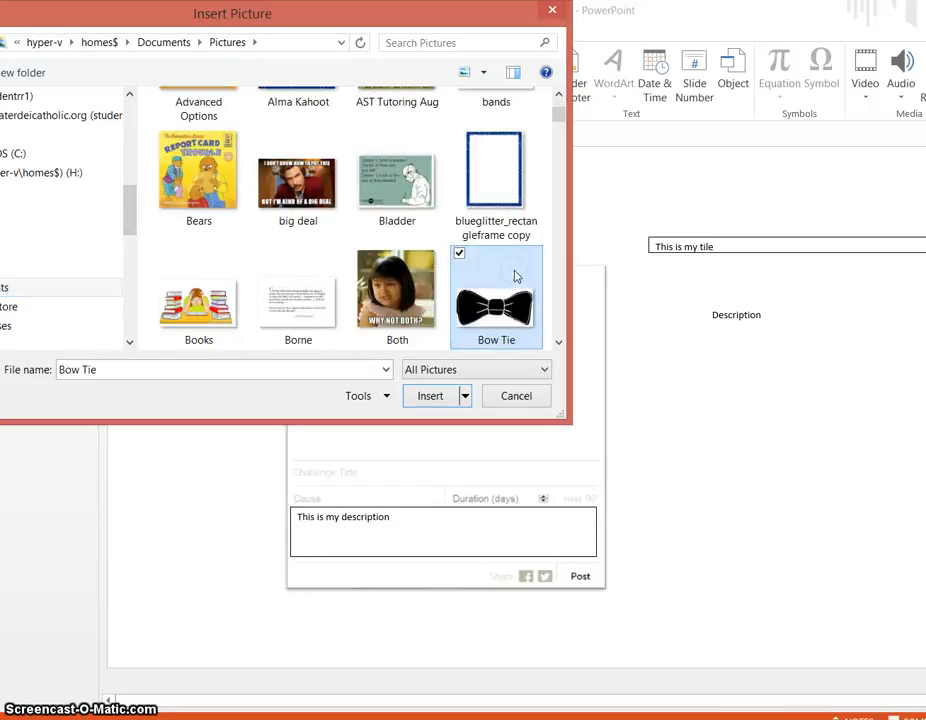
key("Left")
key("Right")
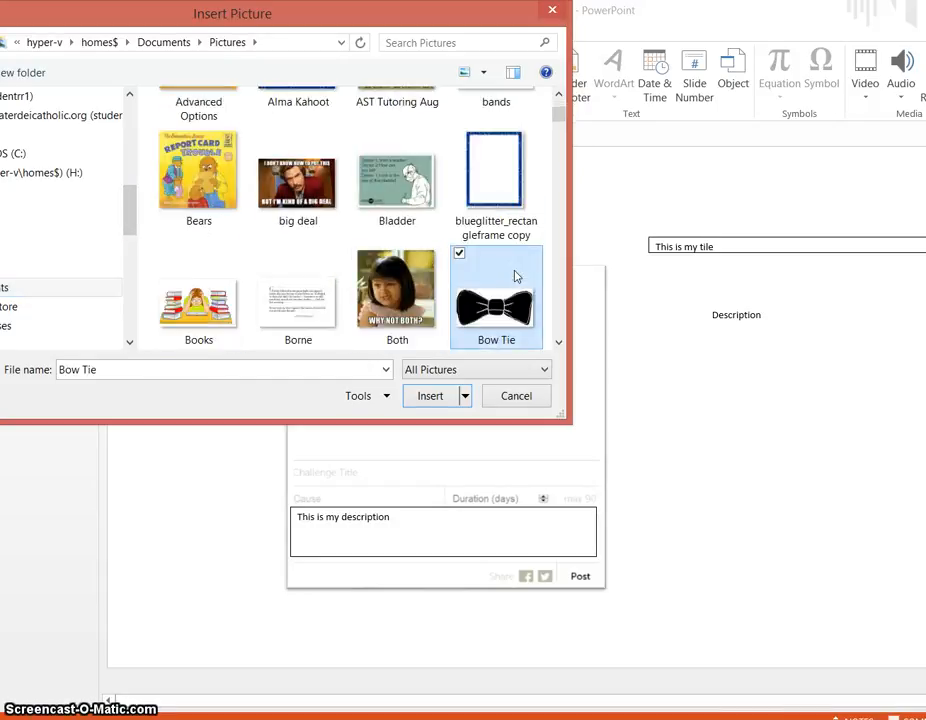
left_click(440, 393)
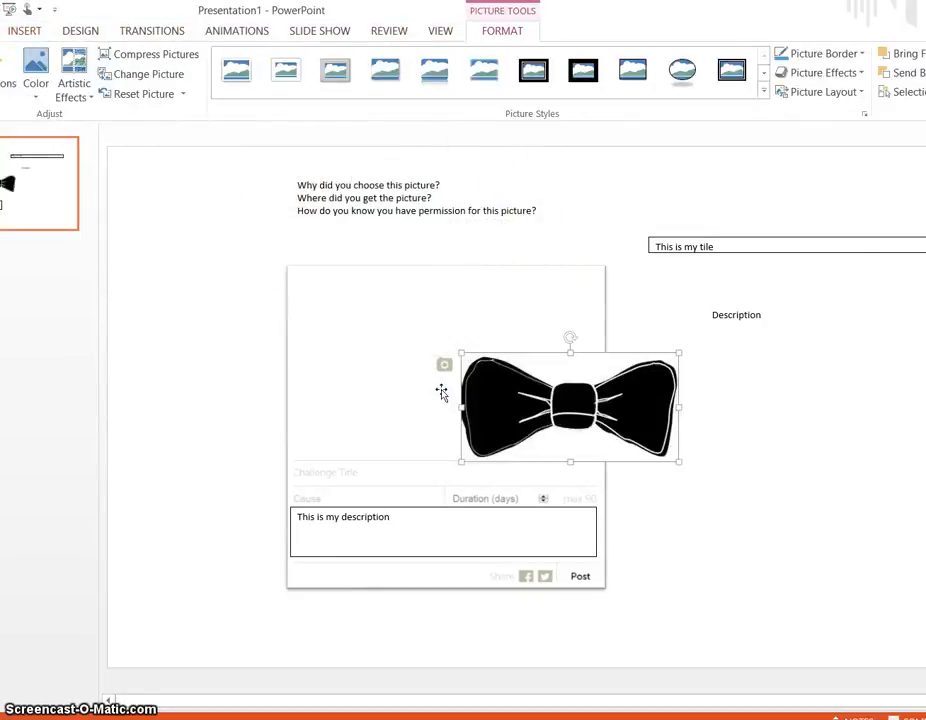
left_click_drag(508, 361, 373, 327)
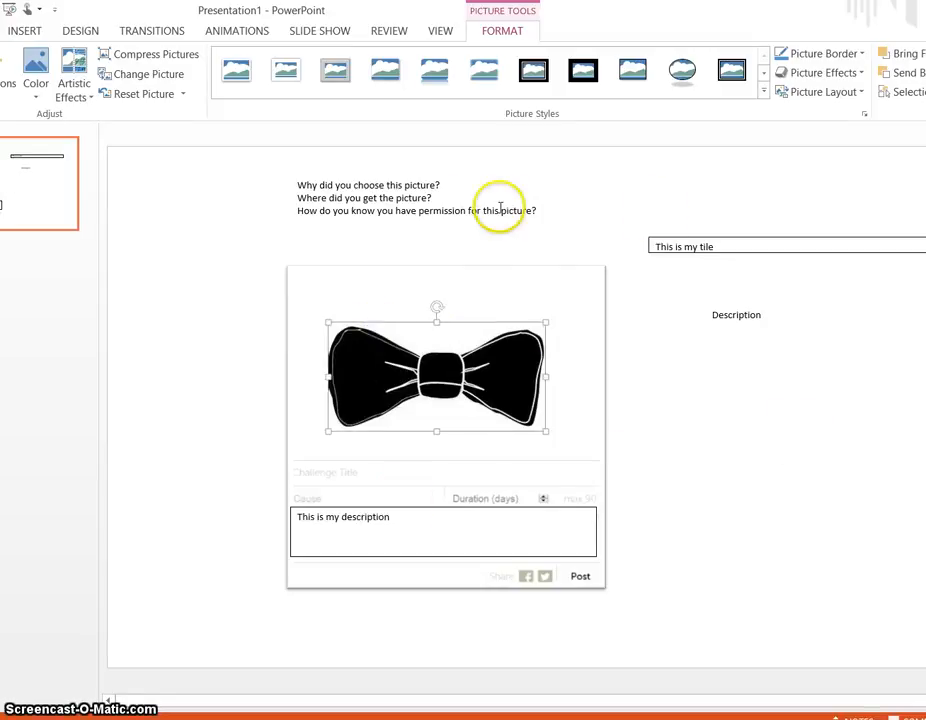
- Answer "Why did you choose this picture?" with "Because Bow Ties are cool" and "Where did you get the picture?" with "From OpenClipart"
left_click(451, 185)
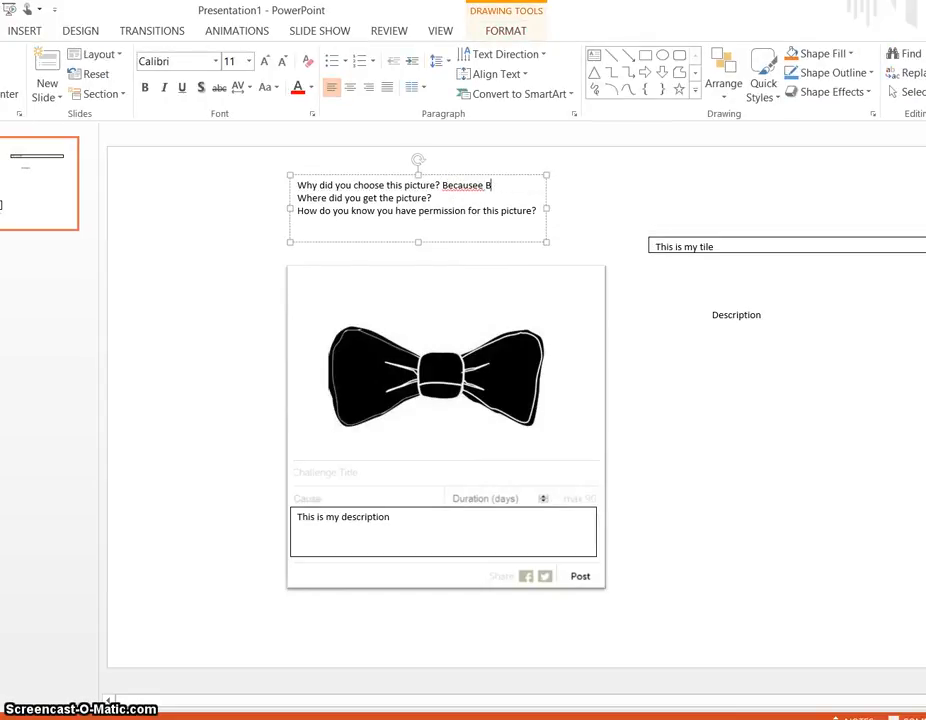
type("Because ")
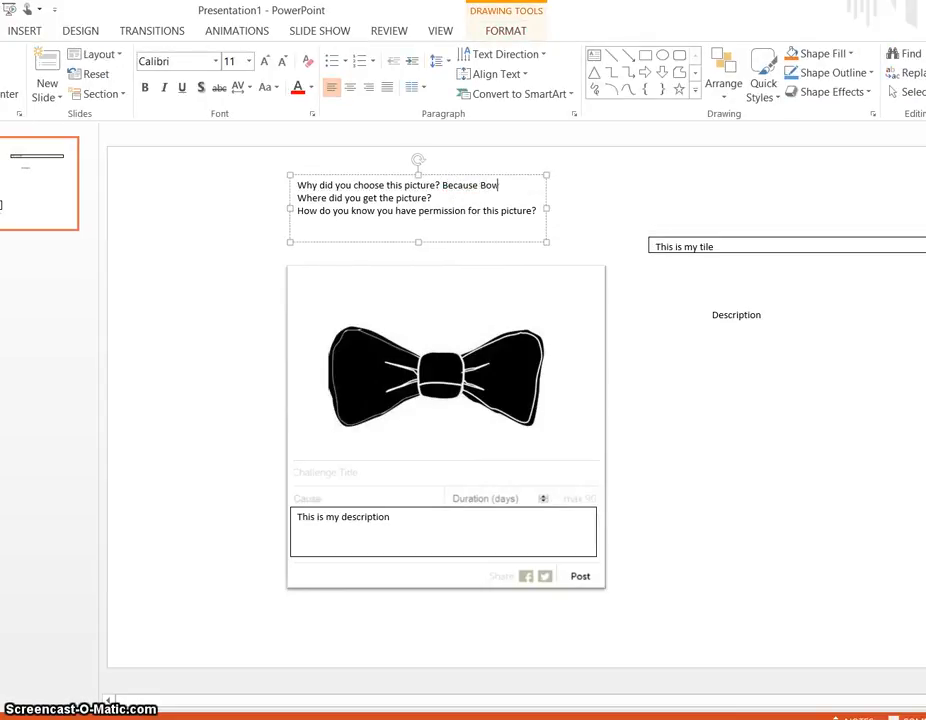
type("Bow Ties are cool")
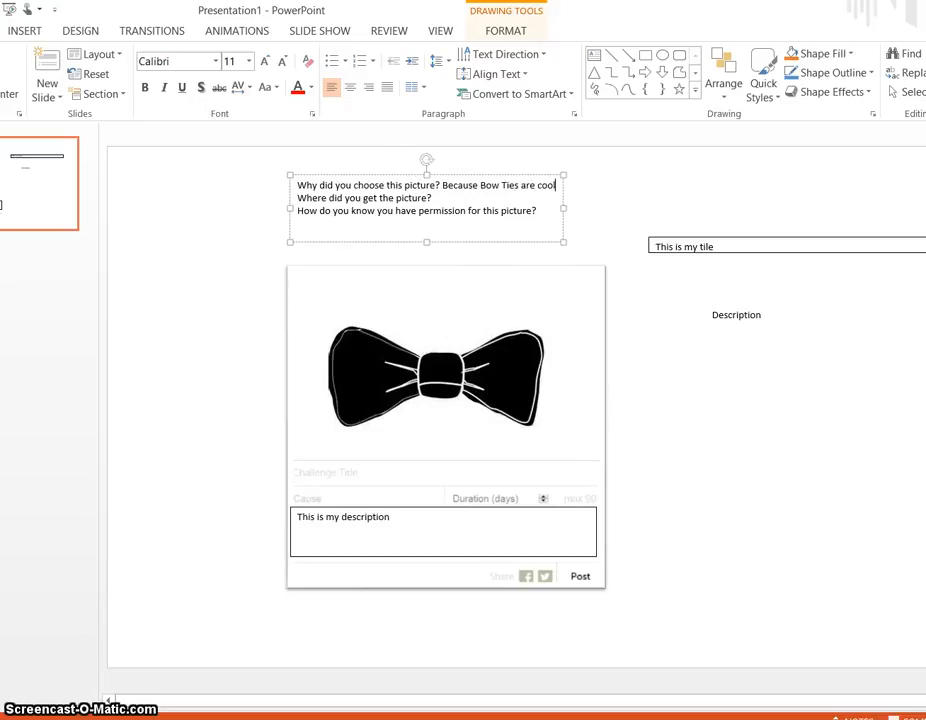
left_click(453, 197)
type("From OpenClipart")
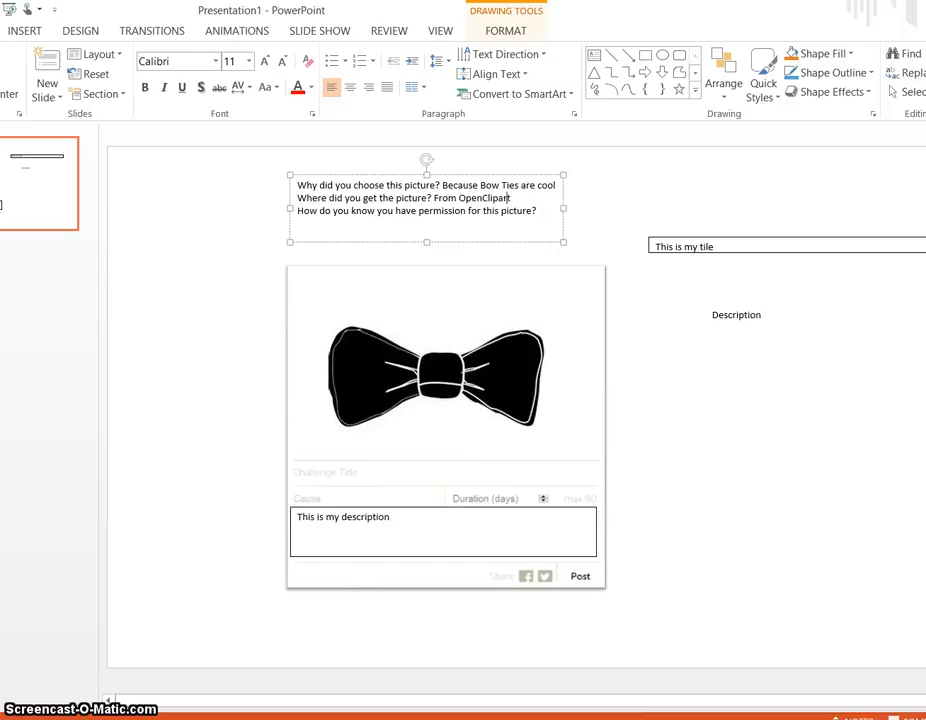
- Answer "How do you know you have permission for this picture?" with "In the terms of use of OpenClipart they explain it is public domain."
key("Down")
key("Right")
key("Right")
key("Right")
type("In the terms")
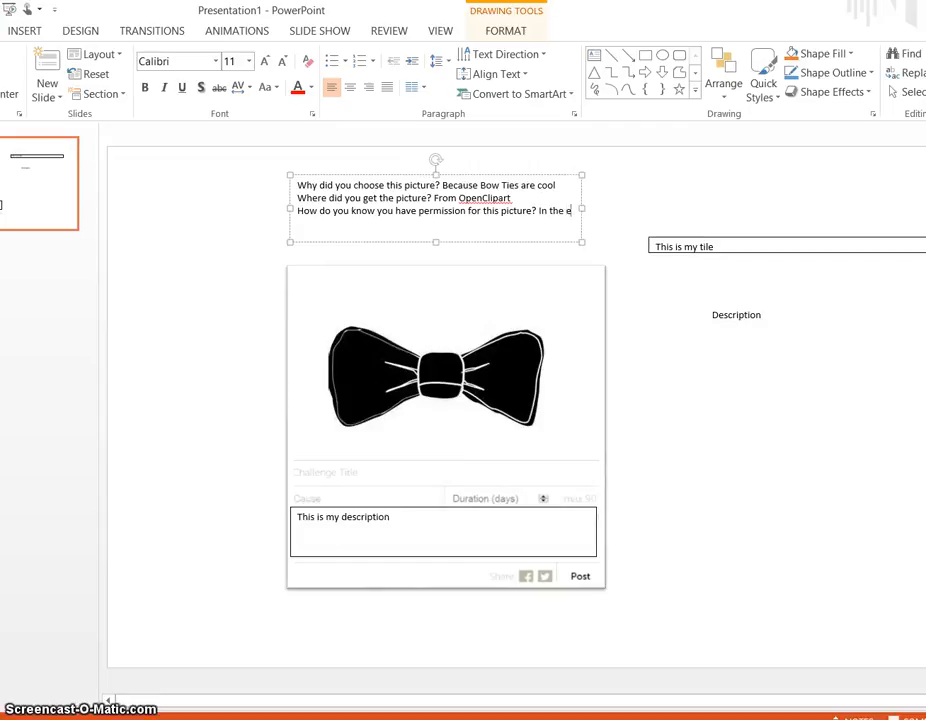
type(" of use of Open")
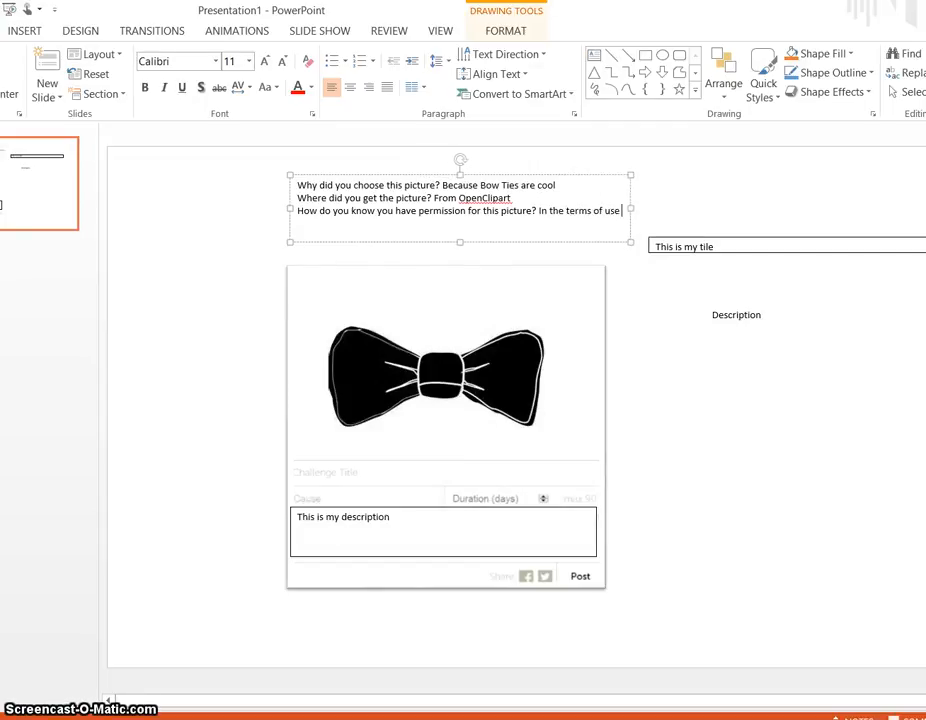
type("Clipart")
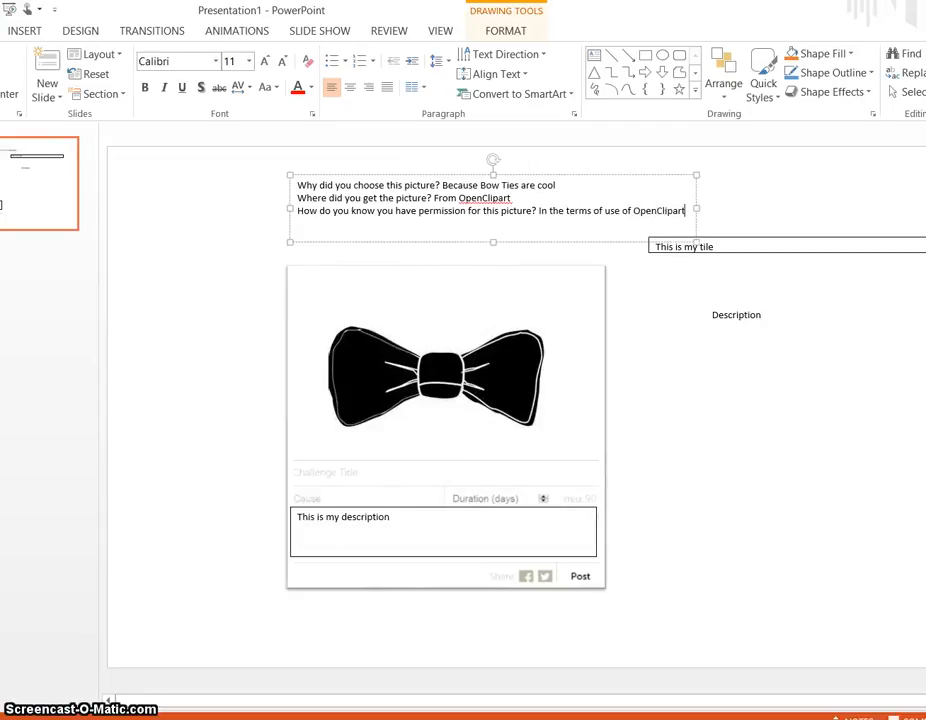
type(" they explain")
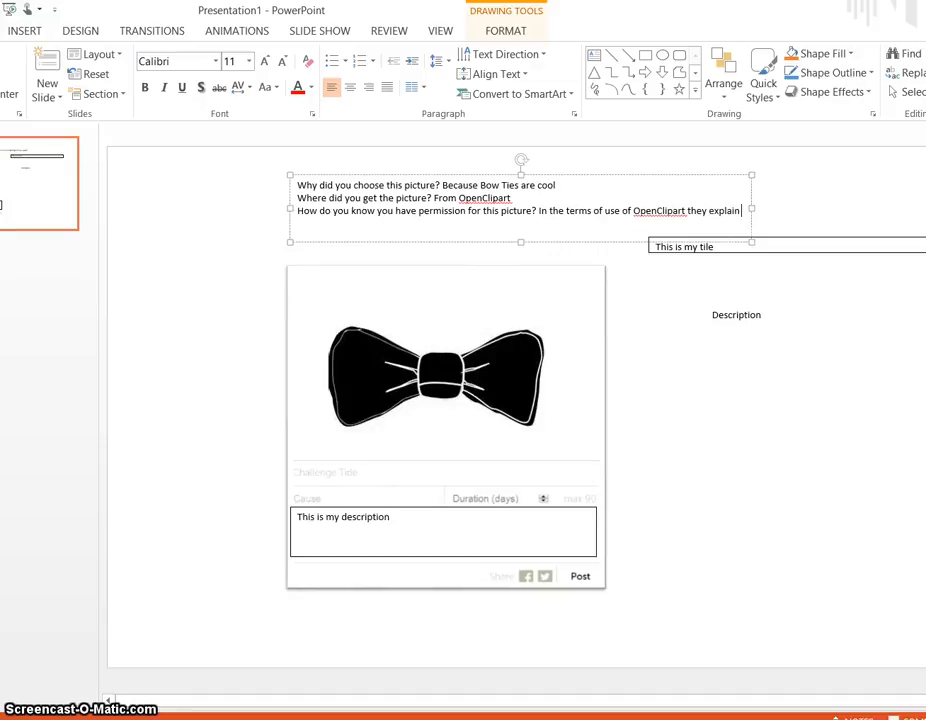
type(" it is pub")
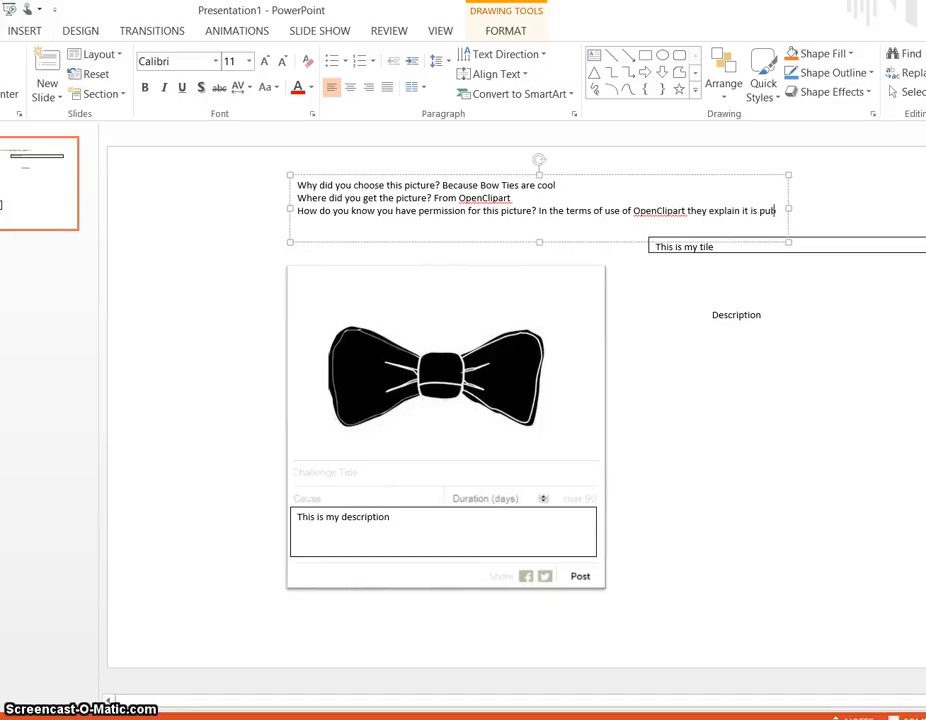
type("lic domain.")
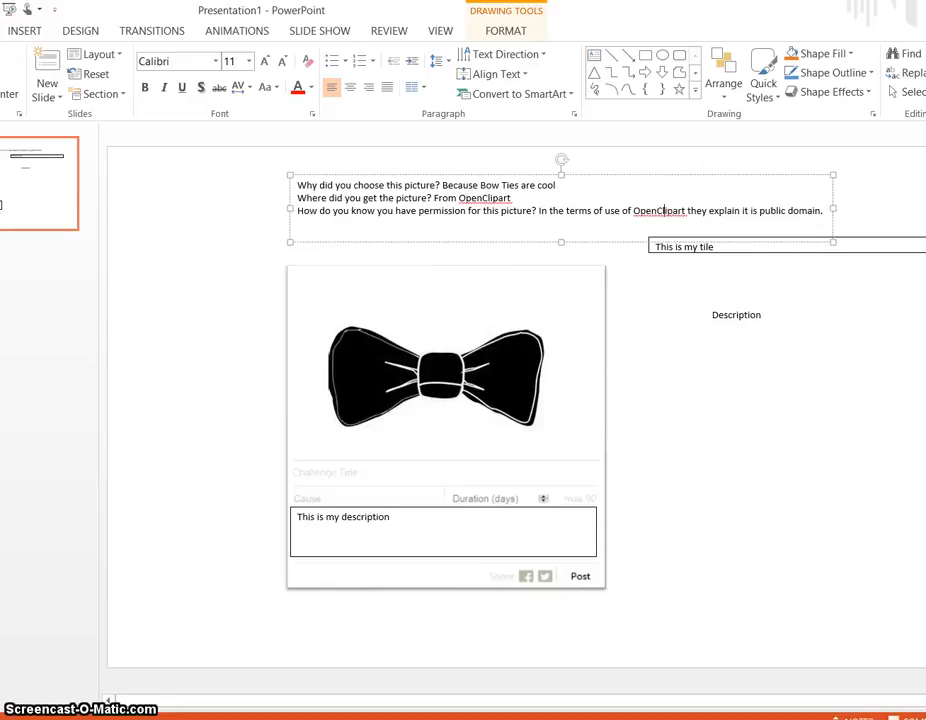
- Move the title text box onto the card's Challenge Title line and change its text to "My title is this"
left_click(680, 330)
left_click_drag(727, 238, 372, 460)
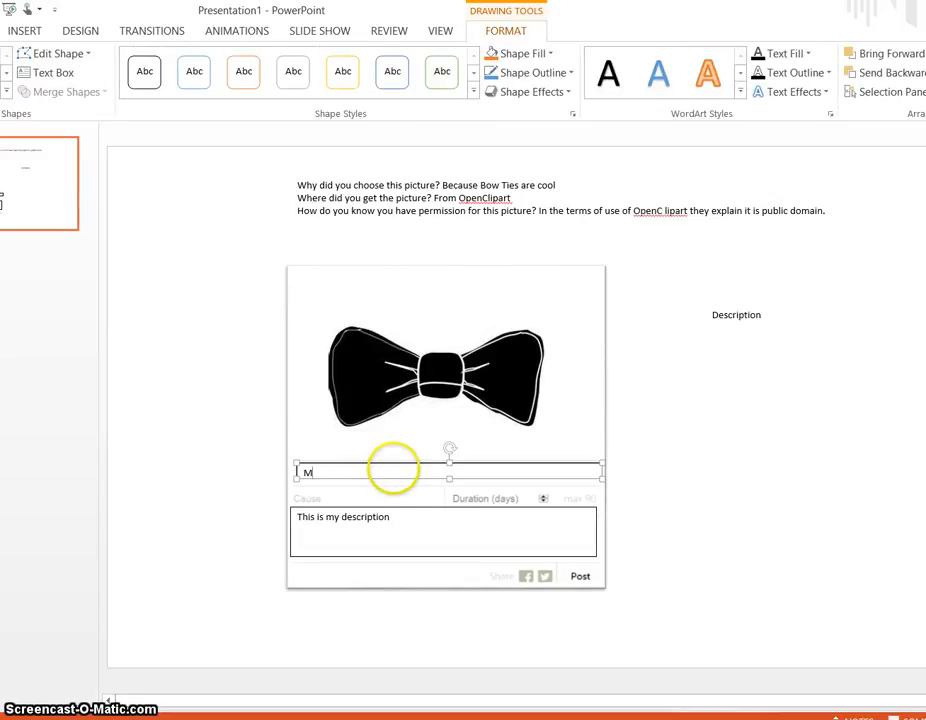
type("itle is this")
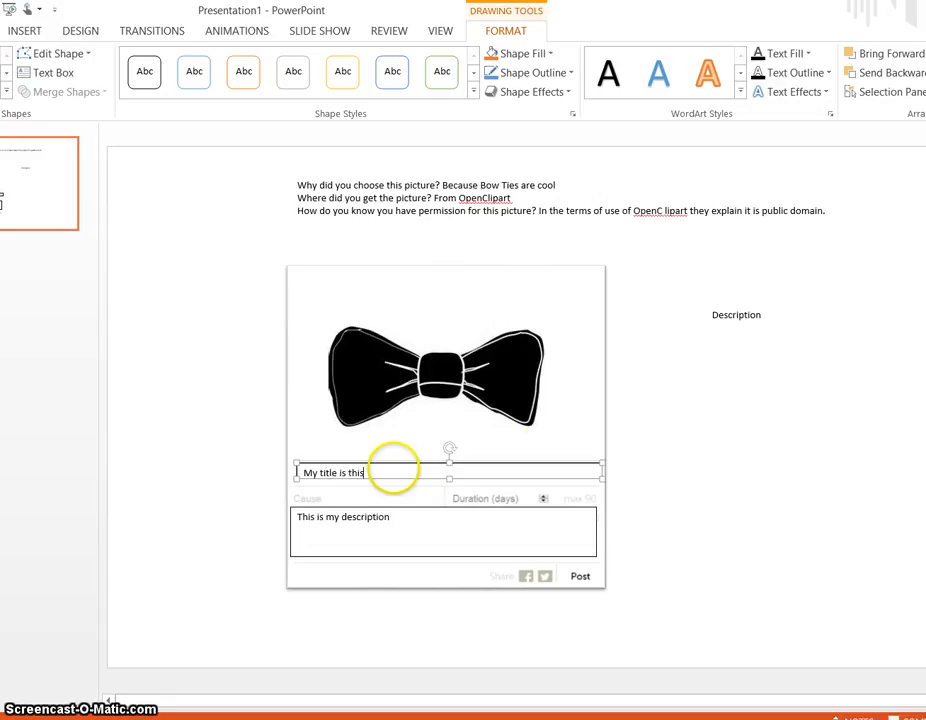
- Replace the text in the card's description box with "I am writing my description"
left_click(440, 537)
left_click(389, 527)
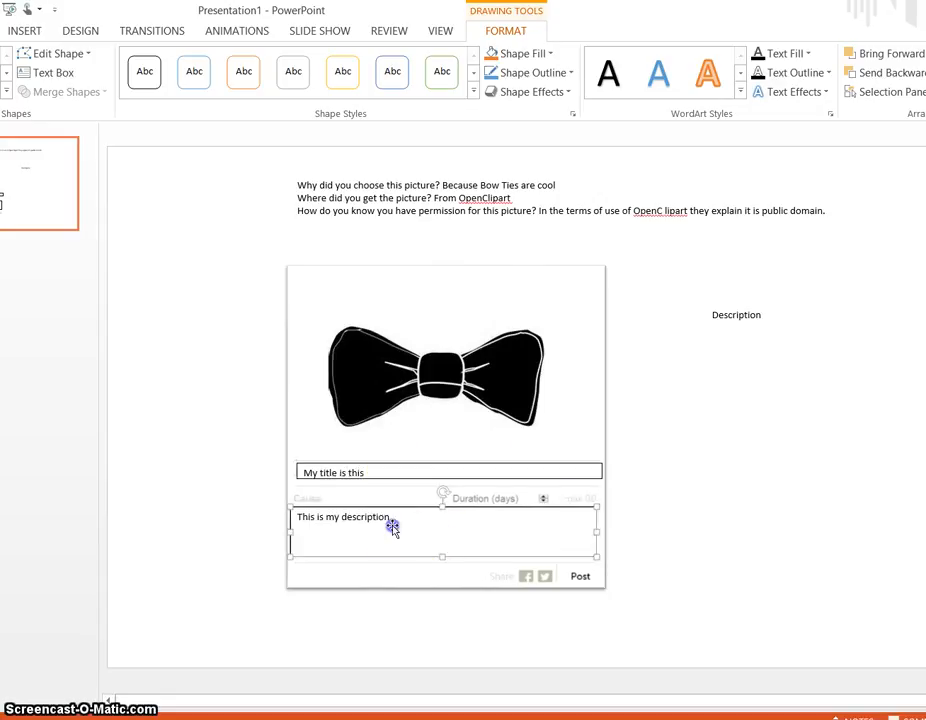
key("BackSpace")
key("BackSpace")
key("BackSpace")
key("BackSpace")
key("BackSpace")
key("BackSpace")
key("BackSpace")
key("BackSpace")
key("BackSpace")
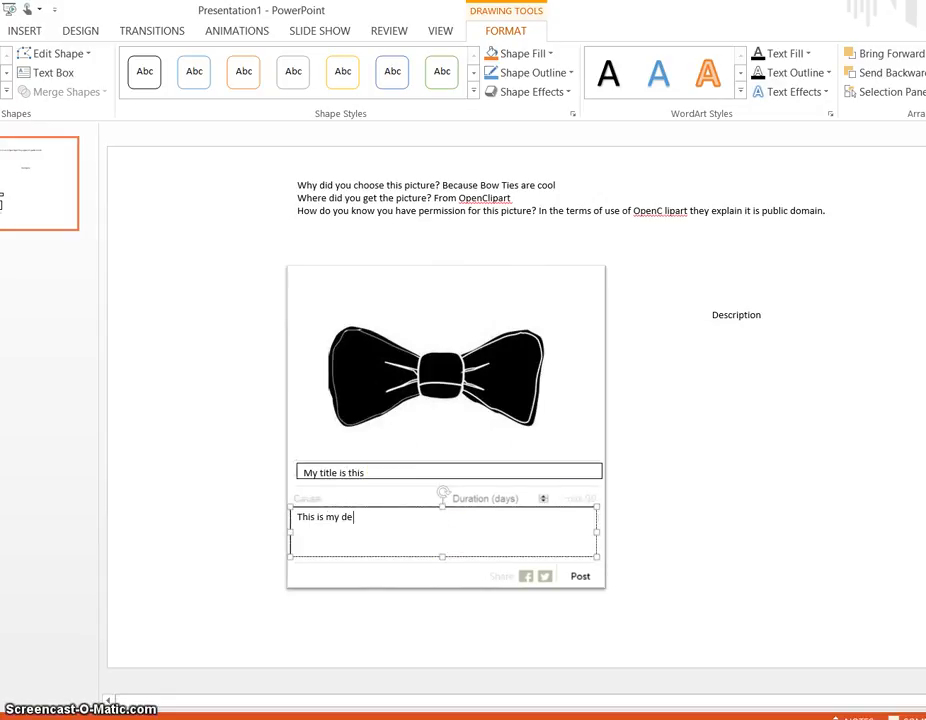
type("I am writing")
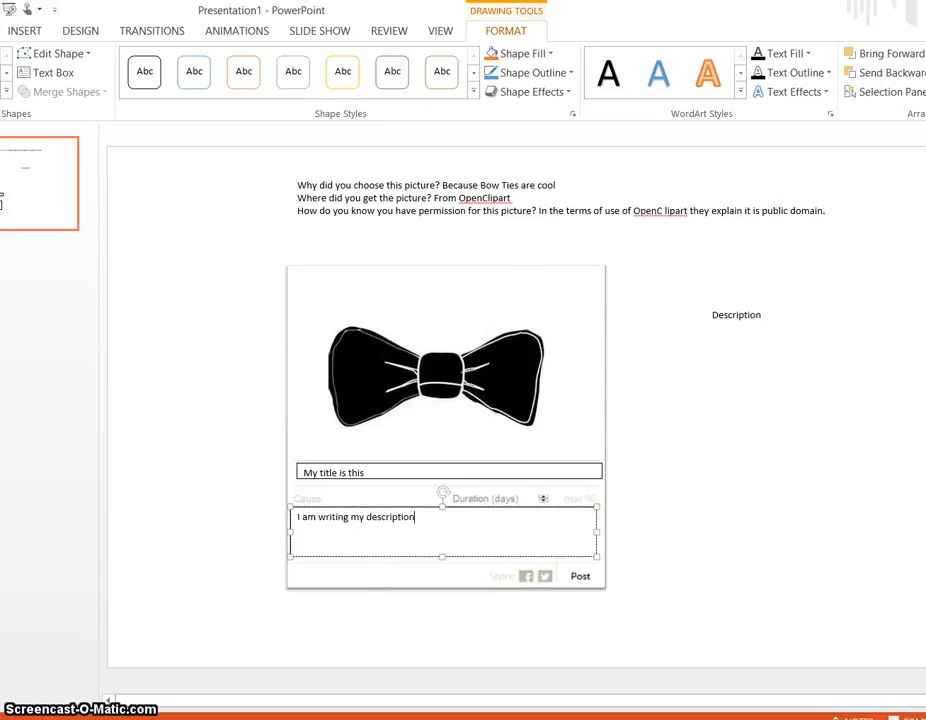
left_click(690, 533)
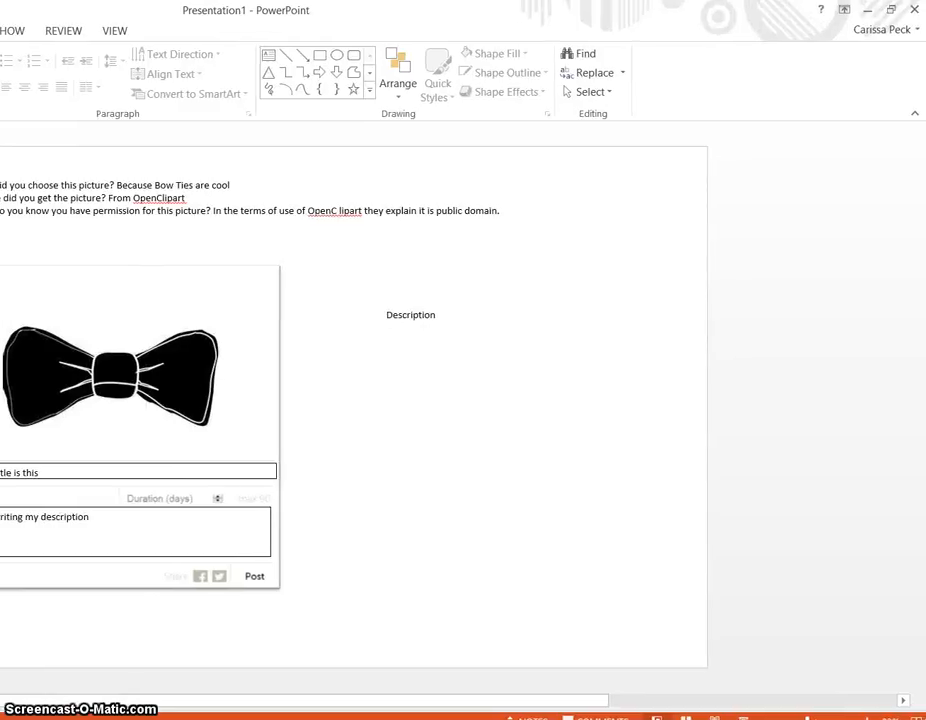
- Find Paint with the system search, open it and maximize its window
mouse_move(924, 718)
left_click(885, 187)
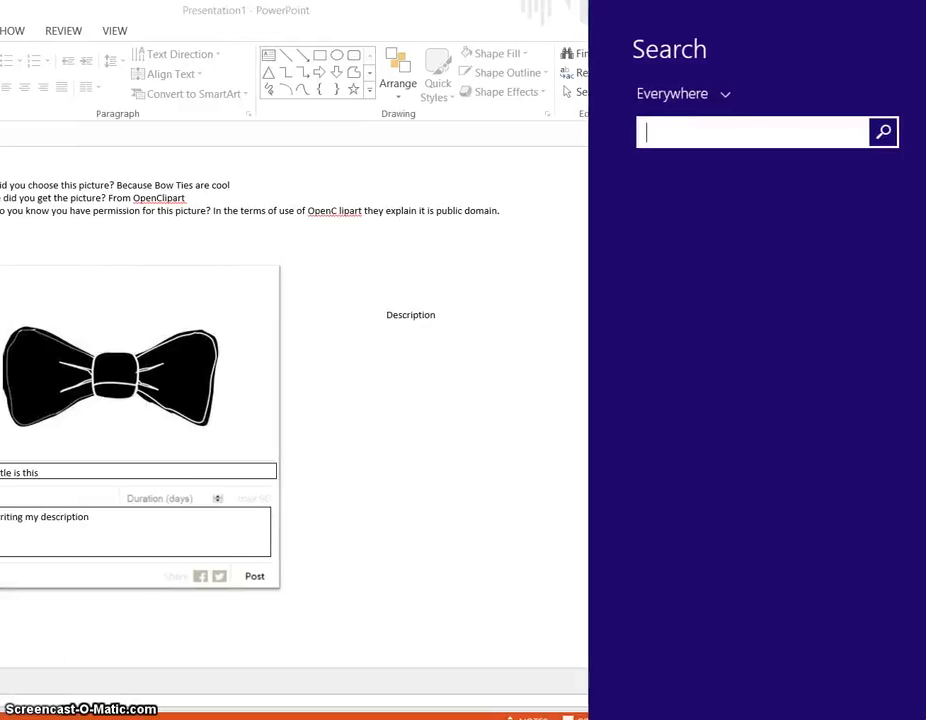
type("paint")
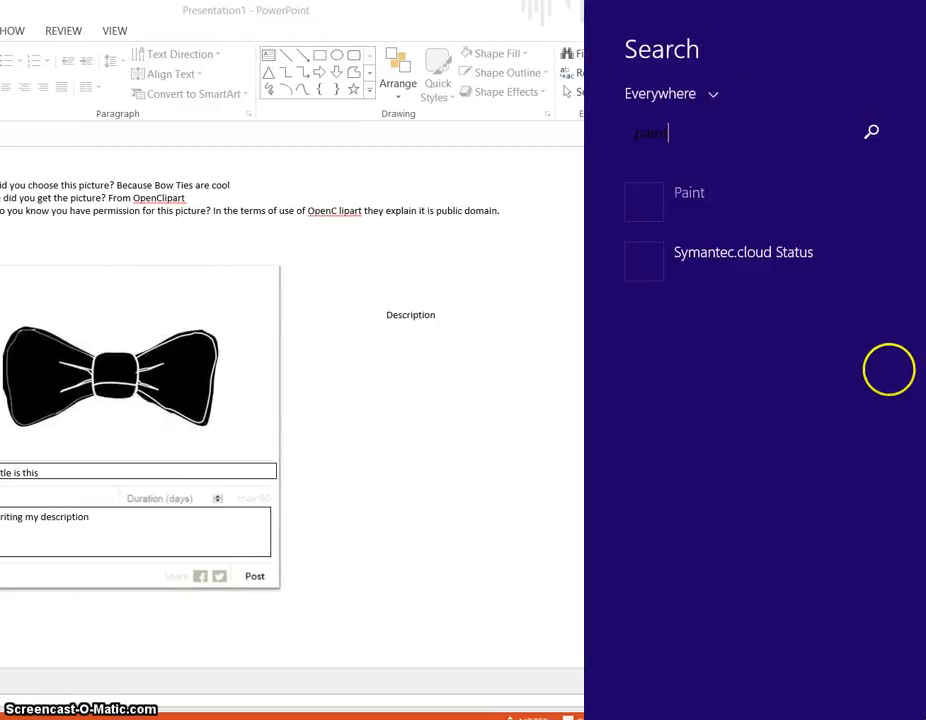
left_click(696, 194)
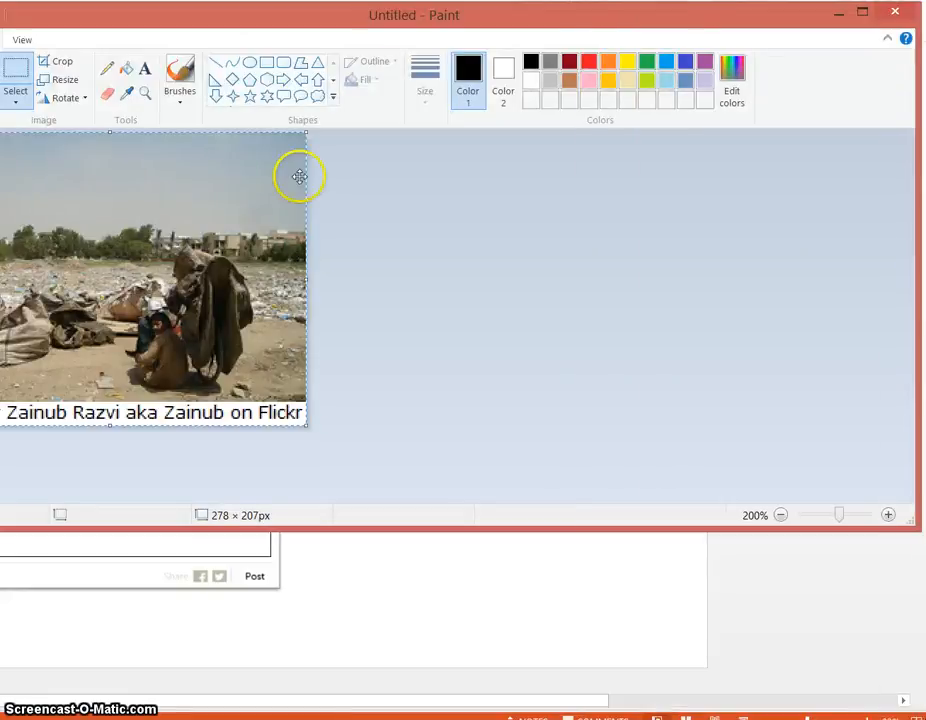
left_click_drag(409, 27, 508, 33)
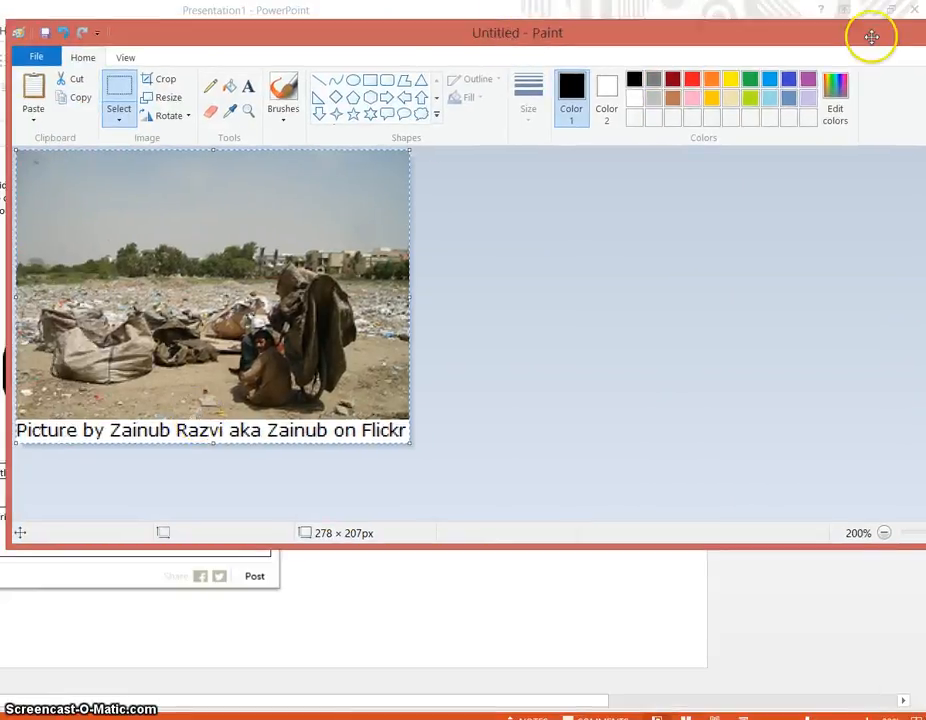
left_click_drag(843, 41, 730, 43)
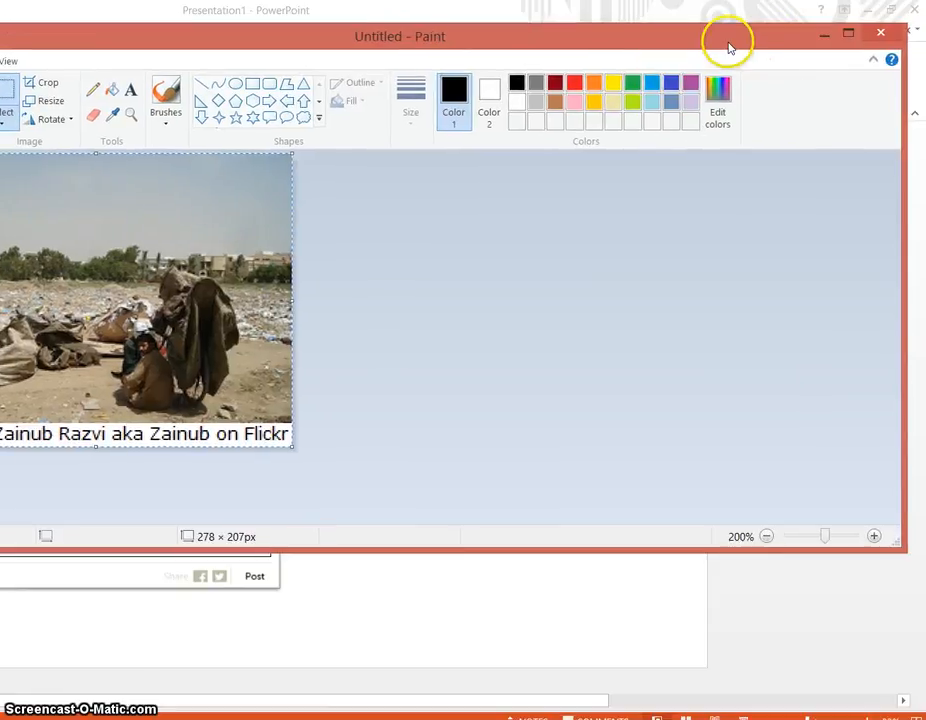
left_click(848, 34)
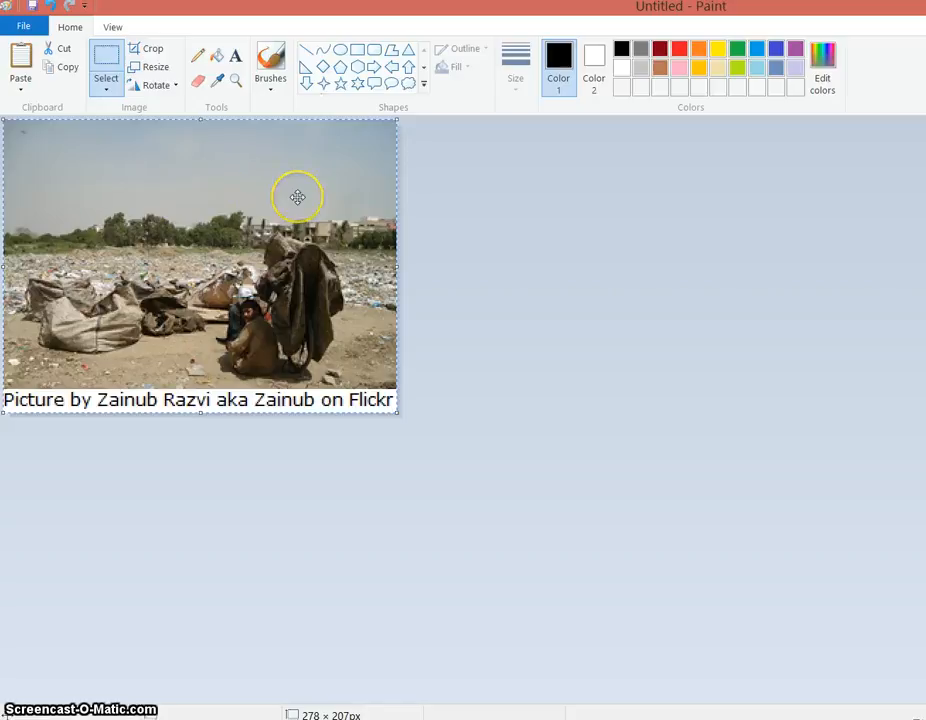
- Delete the old photo from the canvas, paste the copied template image and select the whole canvas
key("Delete")
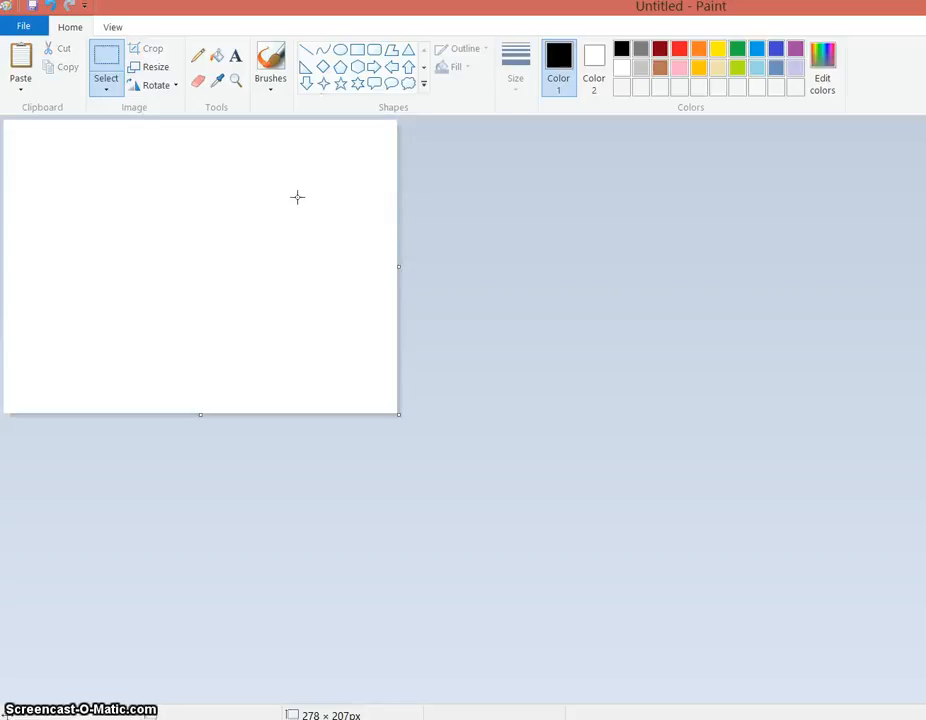
key("ctrl+v")
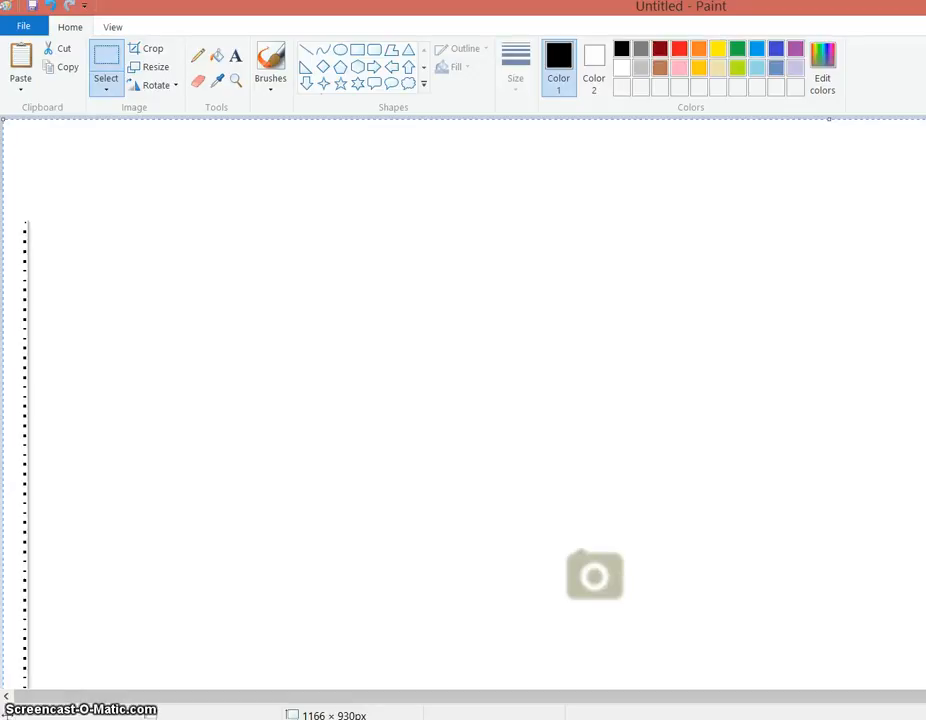
scroll(463, 403, "down", 4)
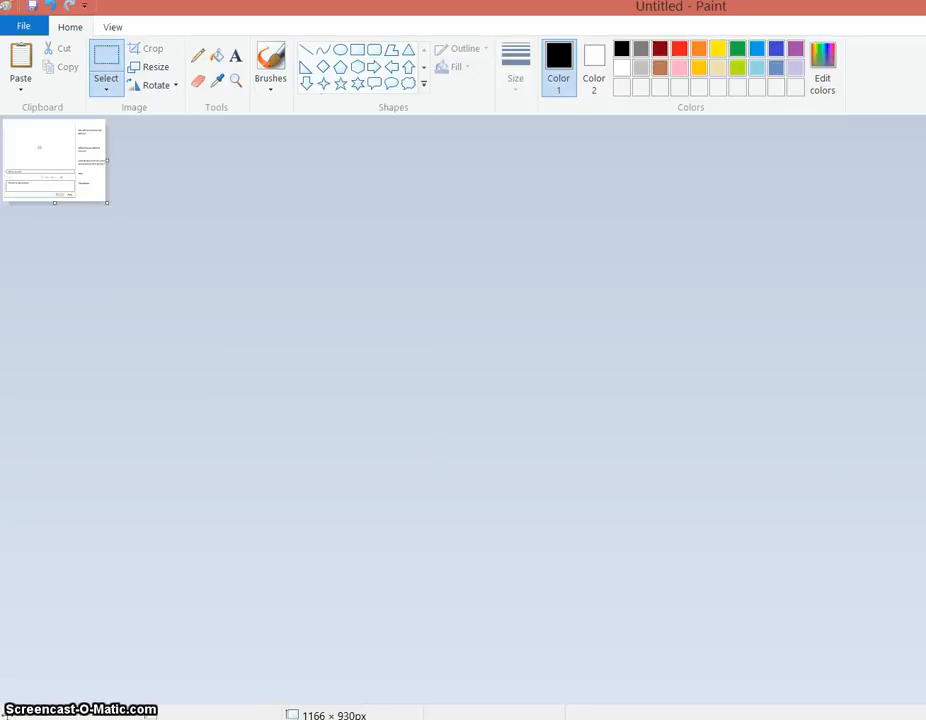
scroll(210, 285, "up", 2)
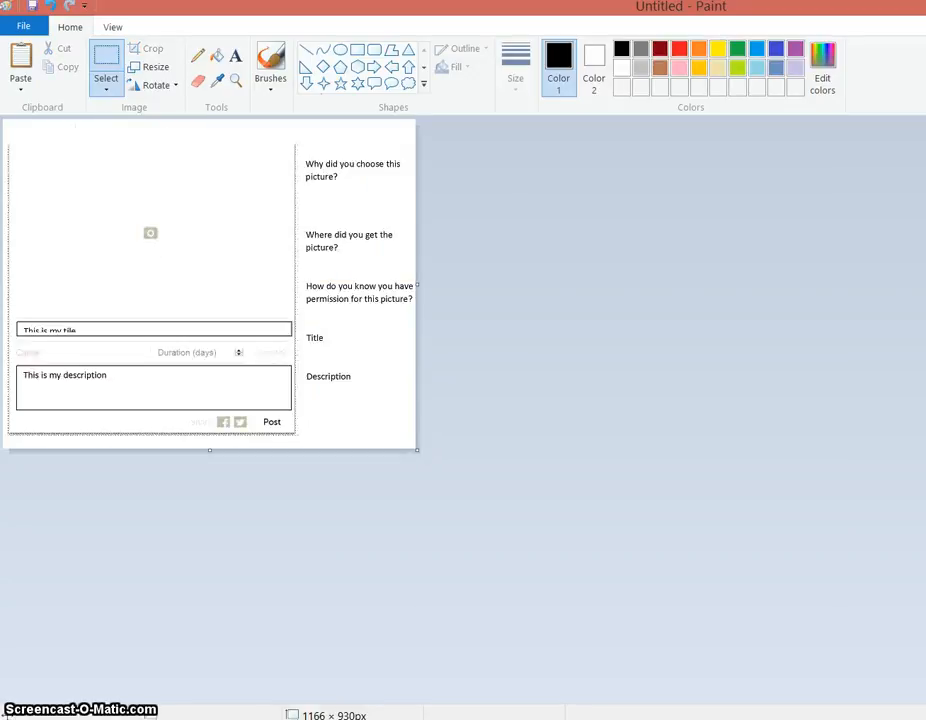
scroll(210, 285, "up", 1)
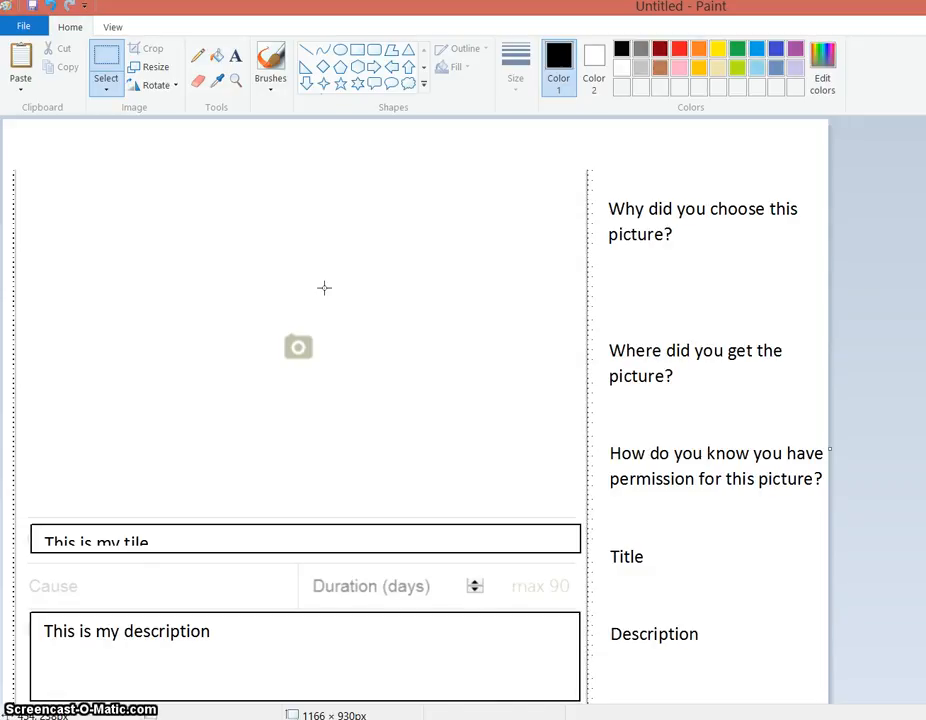
key("ctrl+a")
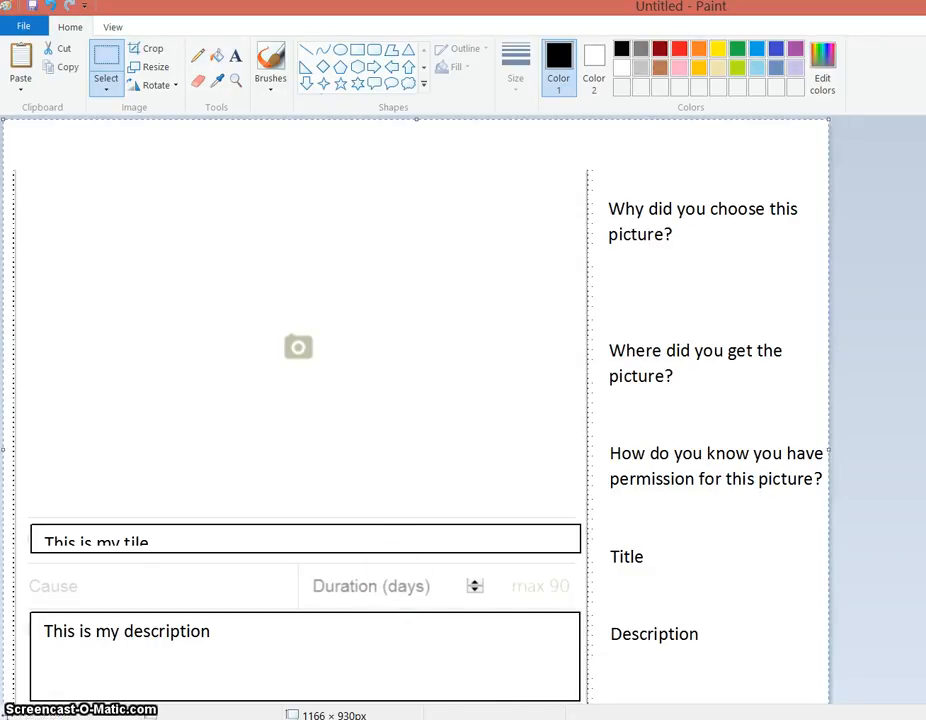
- Switch to Document6 in Word, undo the removal of the photo on the card and copy the photo
mouse_move(429, 719)
mouse_move(663, 643)
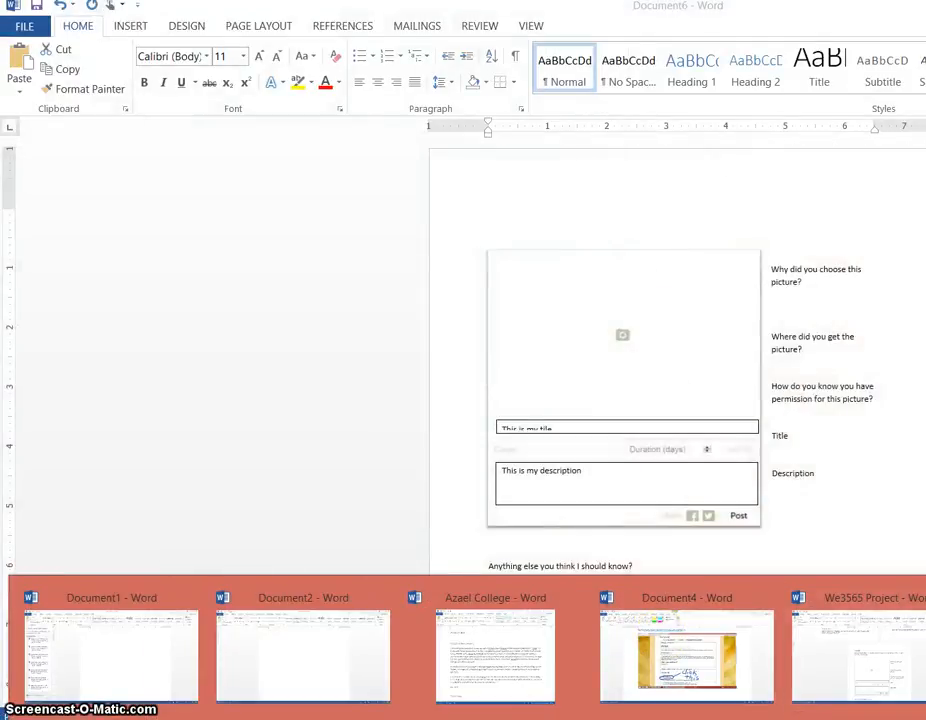
left_click(925, 655)
left_click(744, 558)
key("ctrl+z")
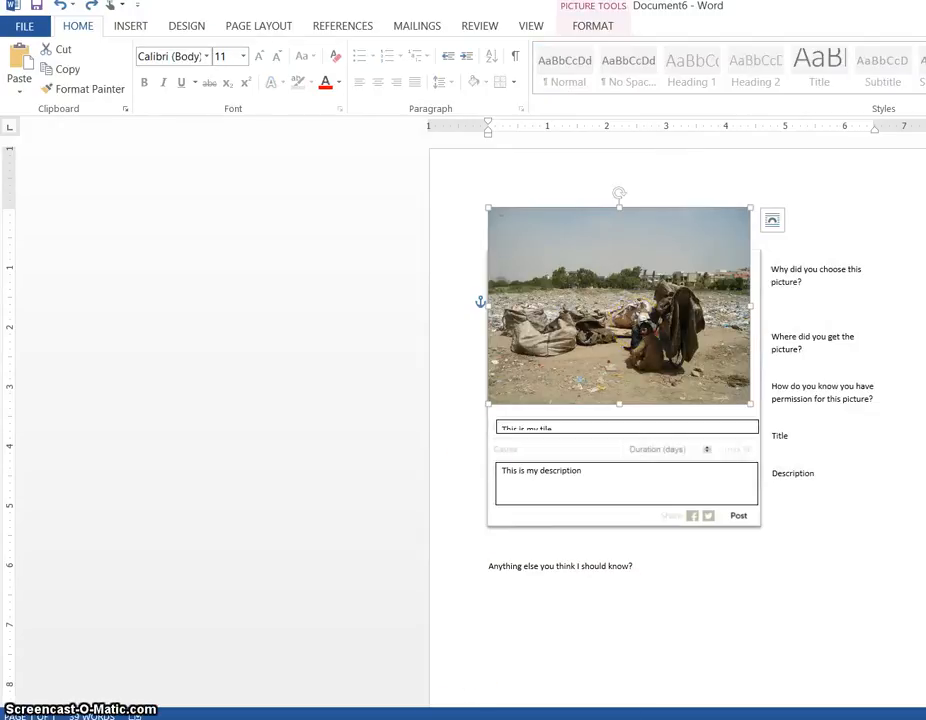
- Return to Paint, paste the photo and move it into the card's empty picture area
mouse_move(422, 709)
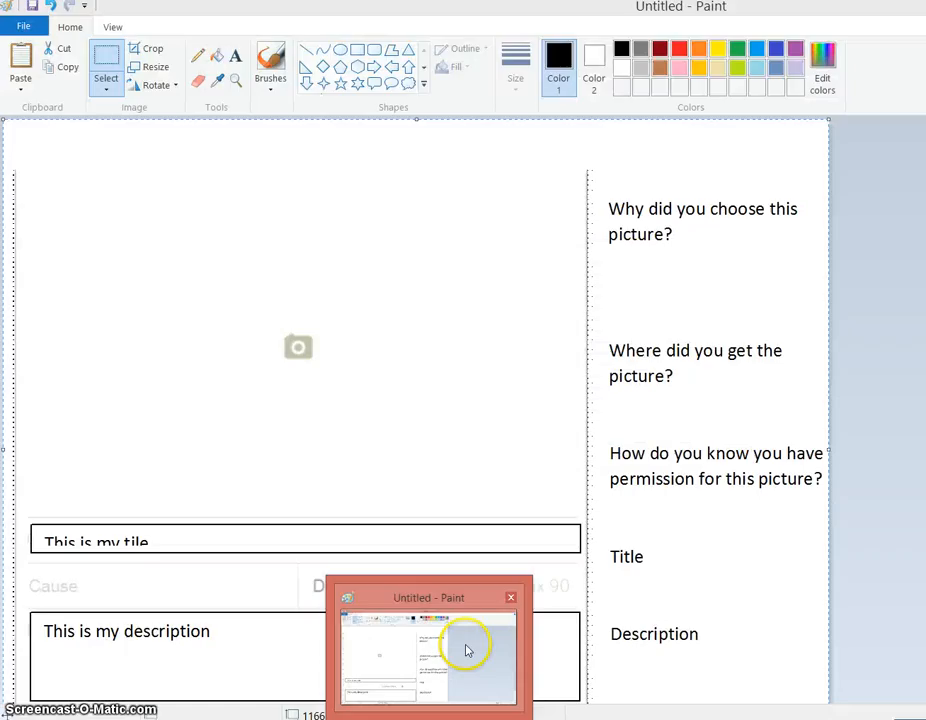
left_click(466, 651)
key("ctrl+v")
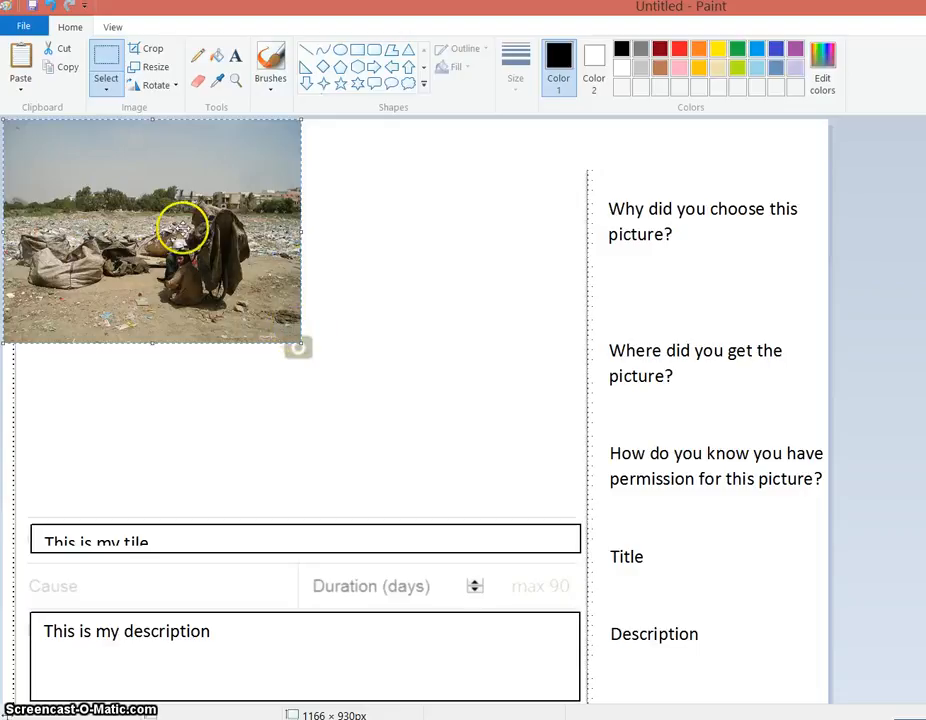
left_click_drag(183, 228, 310, 285)
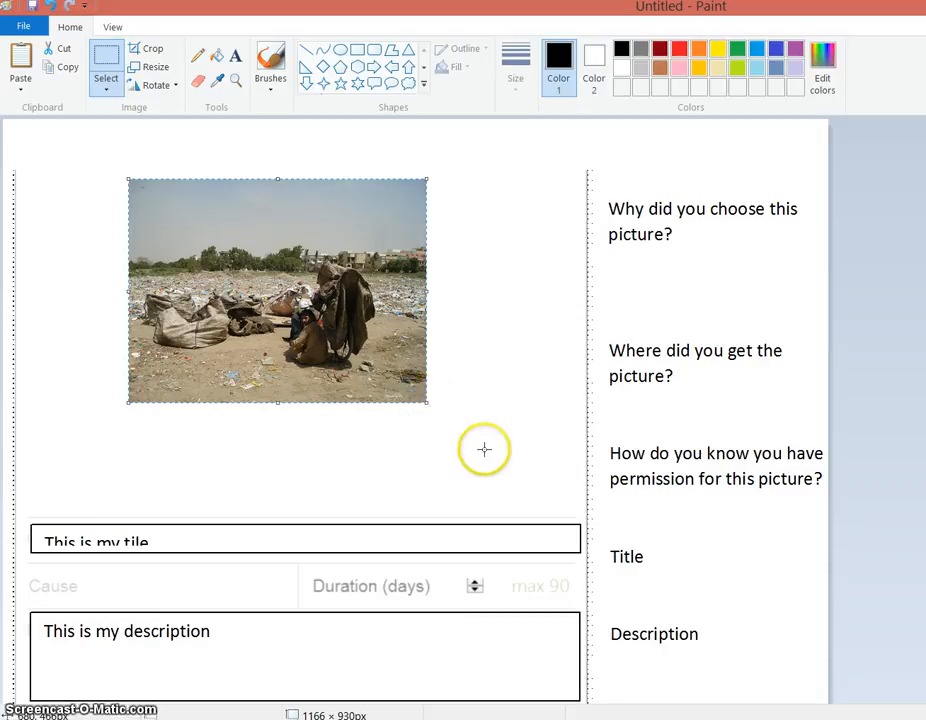
- Enlarge the pasted photo by percentage with its aspect ratio maintained, and reposition it to fill the card's picture area
left_click(158, 67)
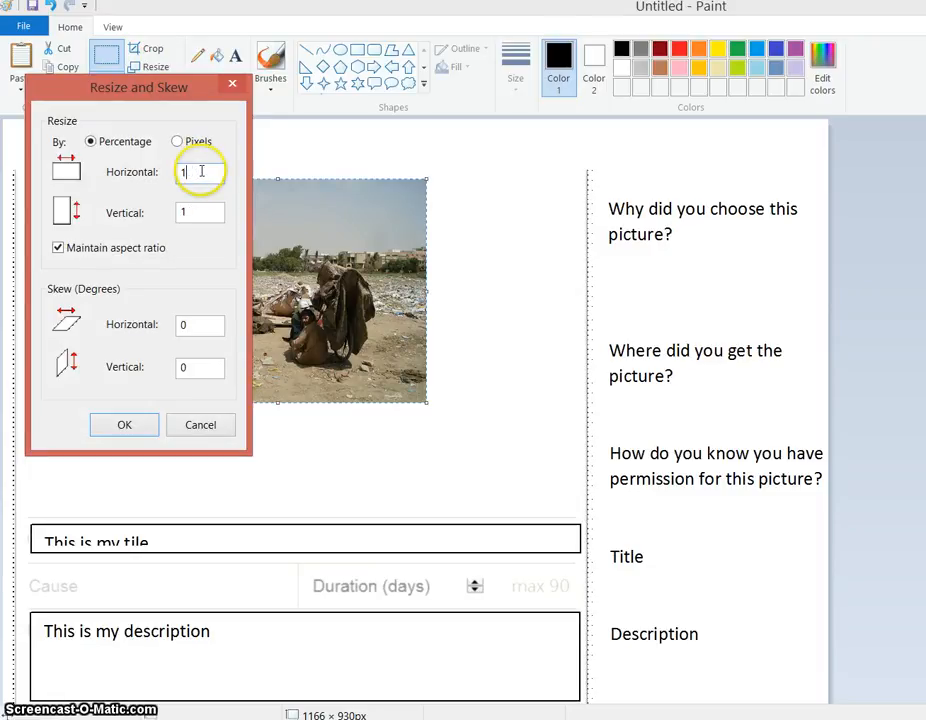
left_click(128, 426)
left_click_drag(320, 372, 274, 350)
left_click(632, 399)
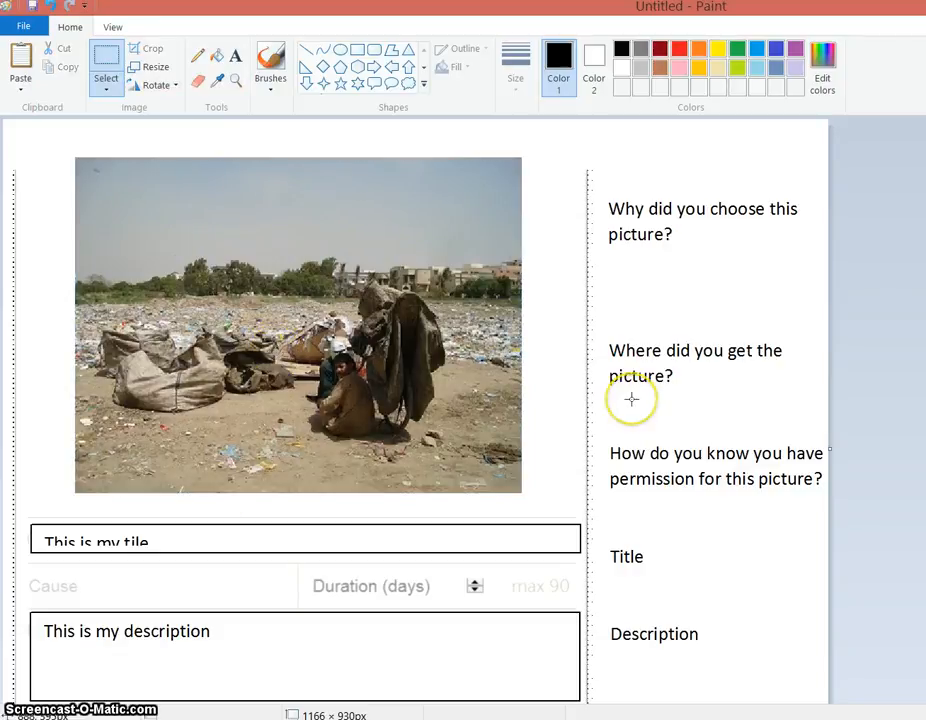